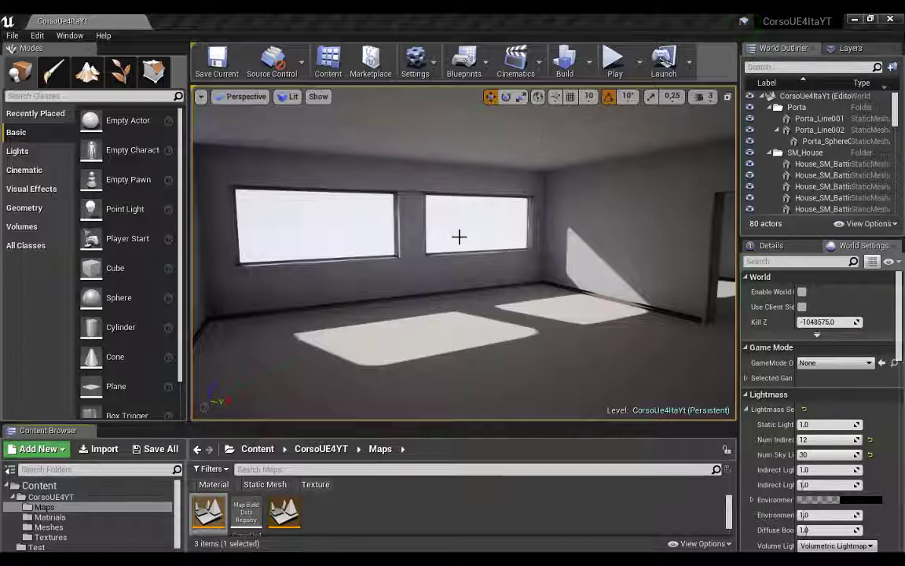
- Collapse World Settings' Lightmass category, then look around the room toward the two sunlit windows
right_drag(456, 244, 440, 236)
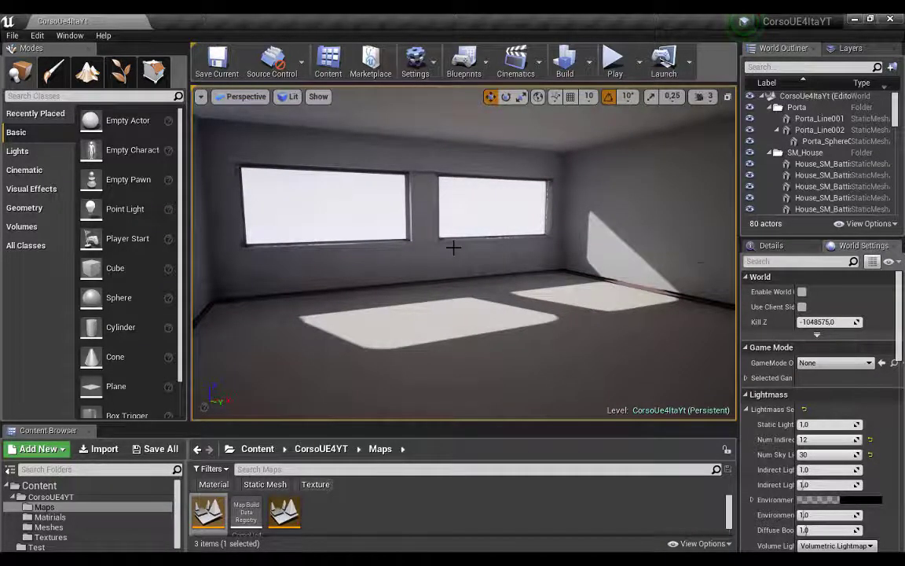
click(746, 395)
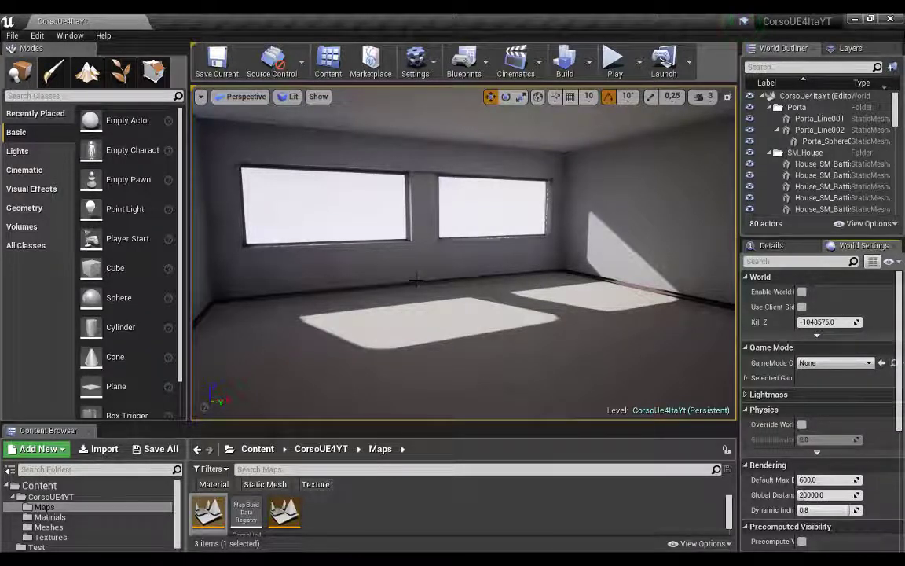
mouse_move(402, 277)
right_down()
mouse_move(402, 337)
mouse_move(369, 330)
mouse_move(377, 314)
mouse_move(361, 299)
right_up()
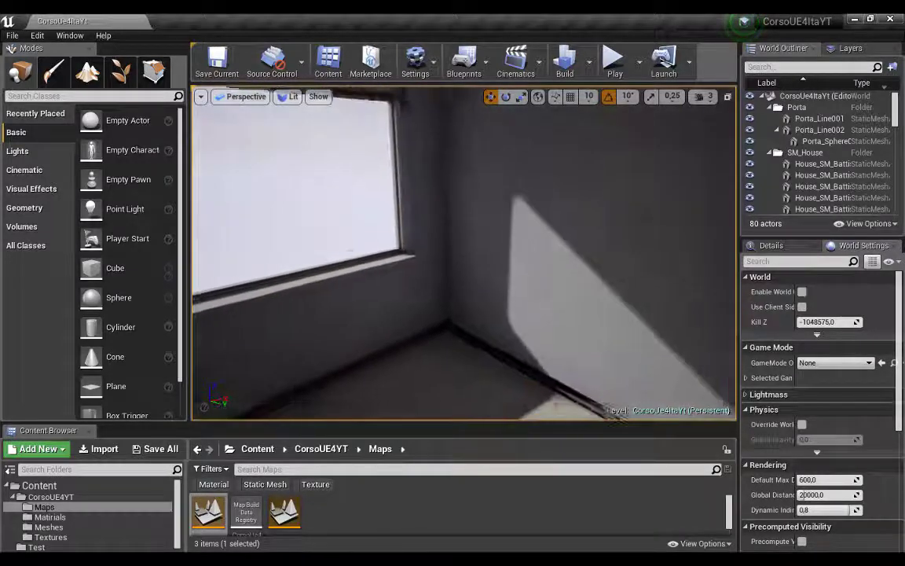
mouse_move(361, 299)
right_down()
mouse_move(393, 299)
mouse_move(377, 299)
mouse_move(408, 314)
mouse_move(370, 302)
right_up()
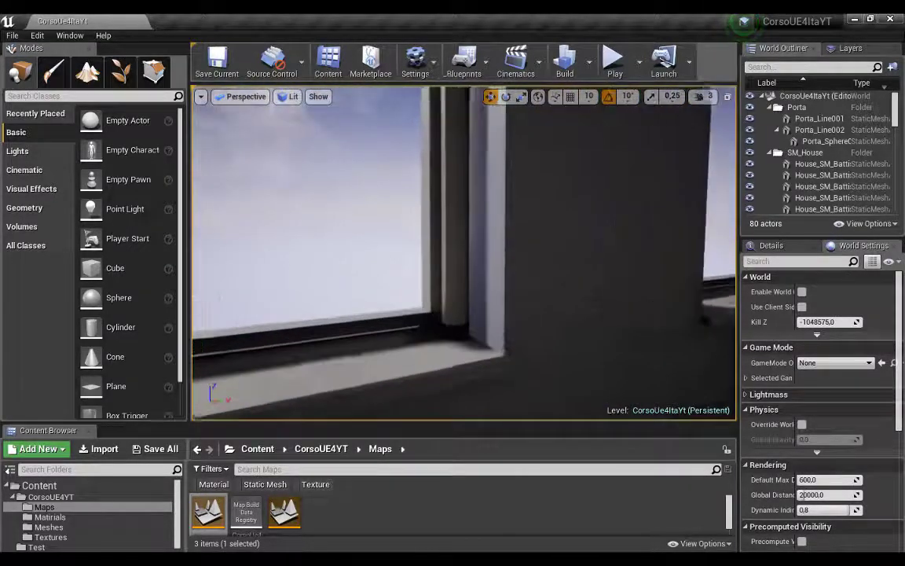
mouse_move(385, 338)
right_down()
mouse_move(377, 299)
mouse_move(369, 314)
right_up()
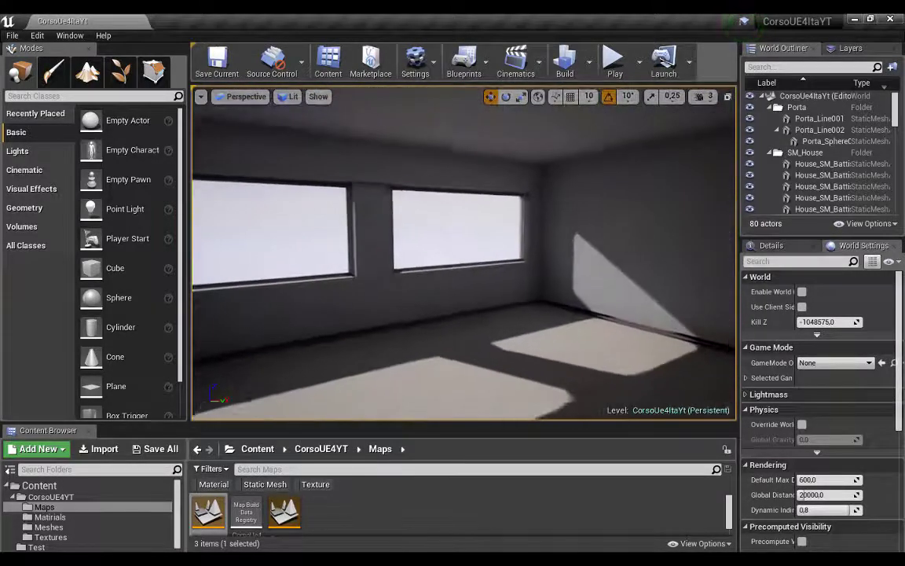
right_drag(495, 315, 521, 318)
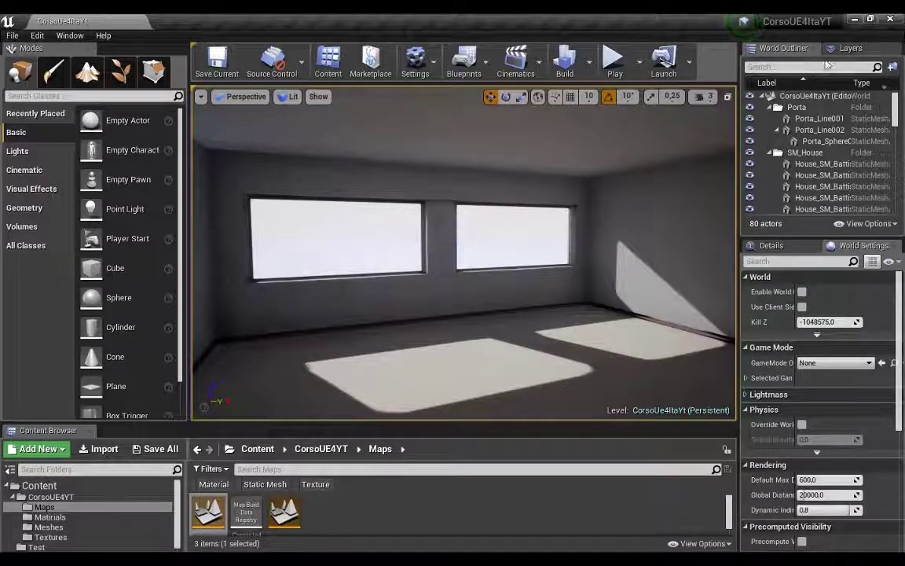
click(848, 50)
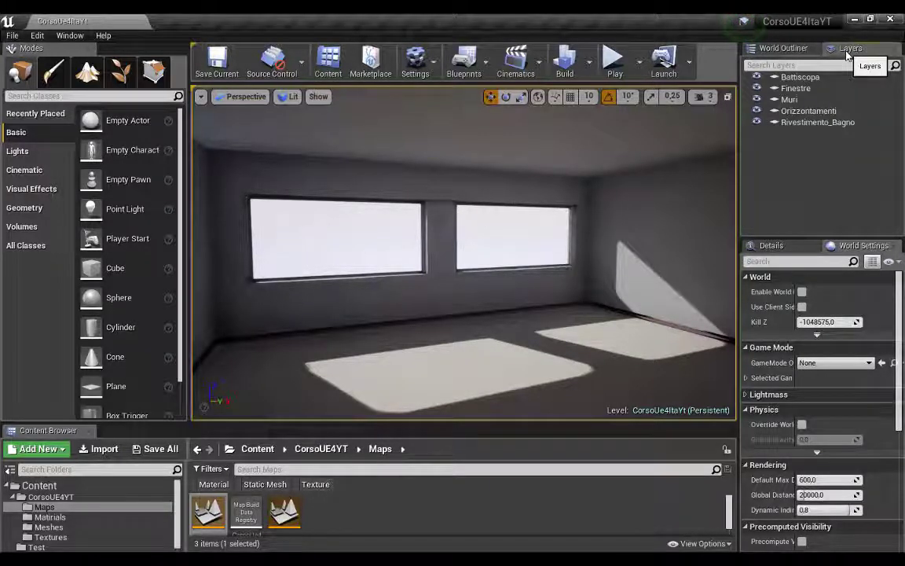
click(783, 50)
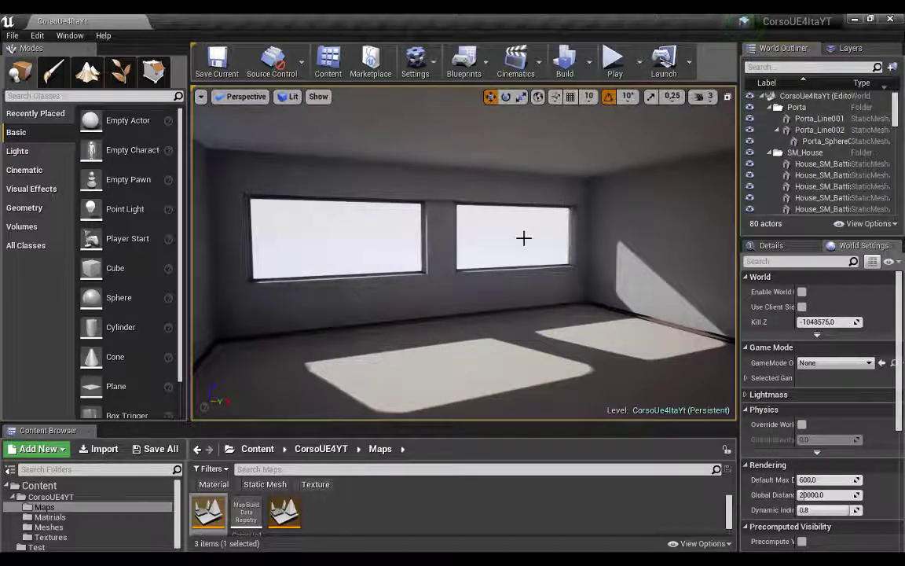
right_drag(523, 237, 697, 179)
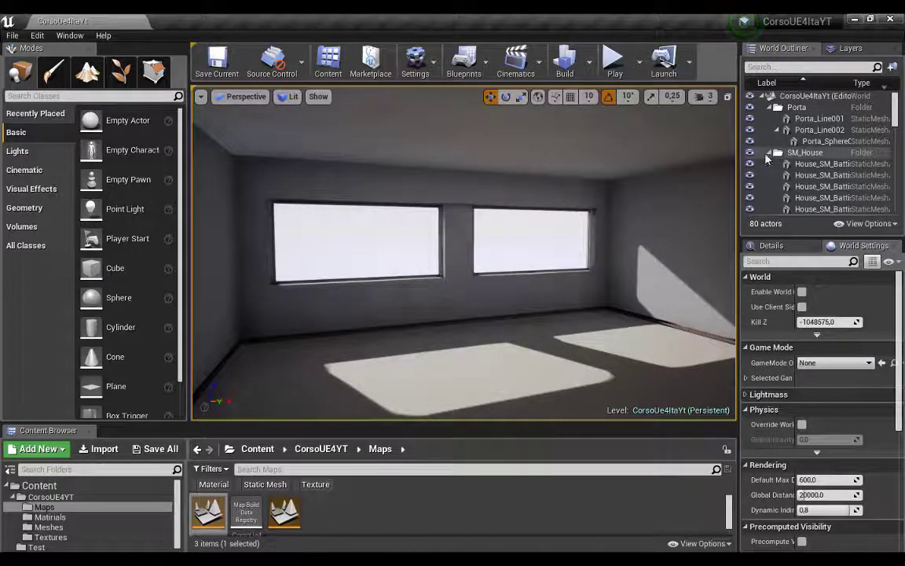
click(770, 154)
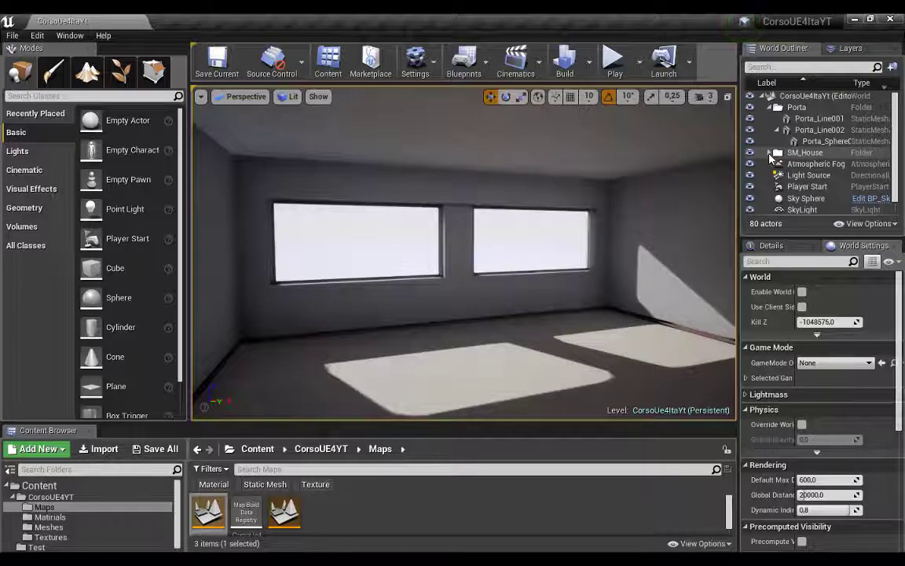
scroll(803, 175, down, 3)
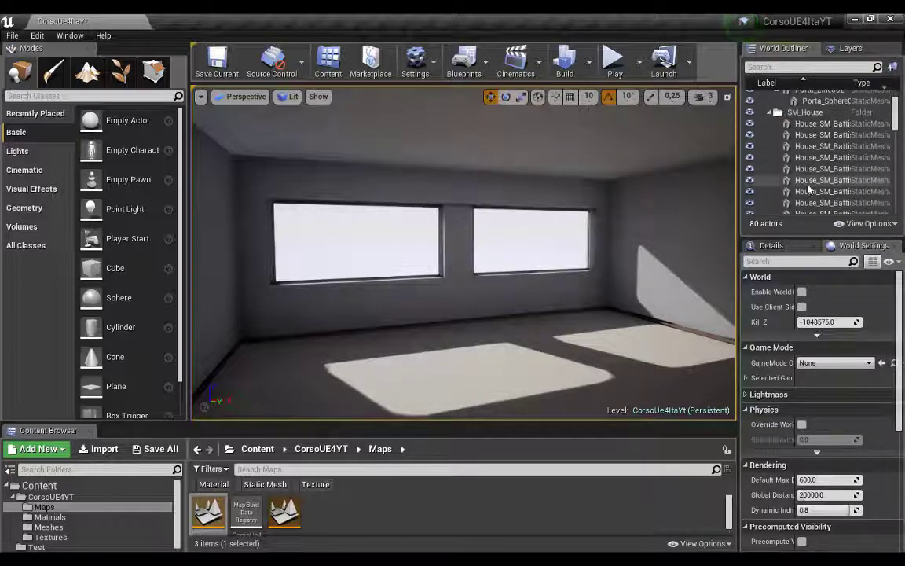
scroll(813, 195, up, 2)
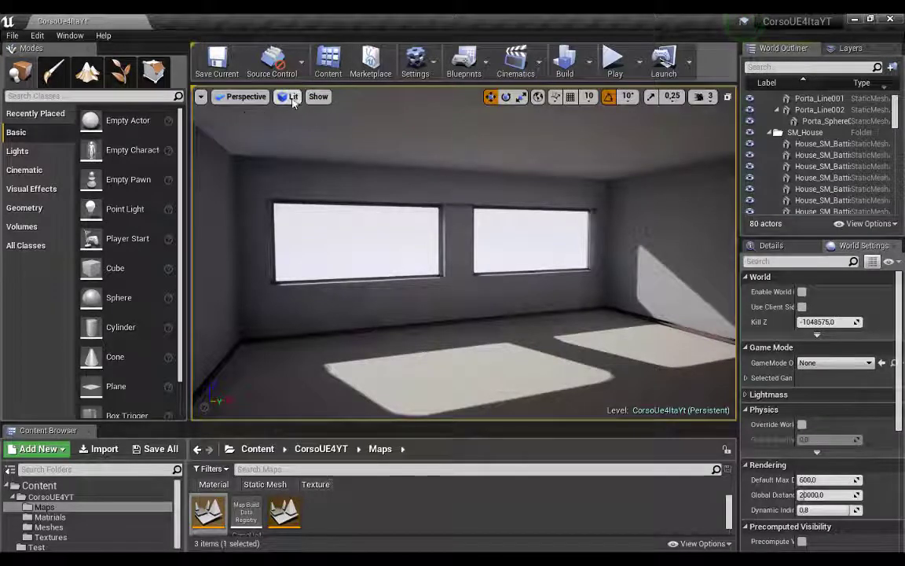
- Switch the viewport to the Optimization Viewmodes > Lightmap Density view mode
click(292, 98)
click(292, 98)
click(292, 98)
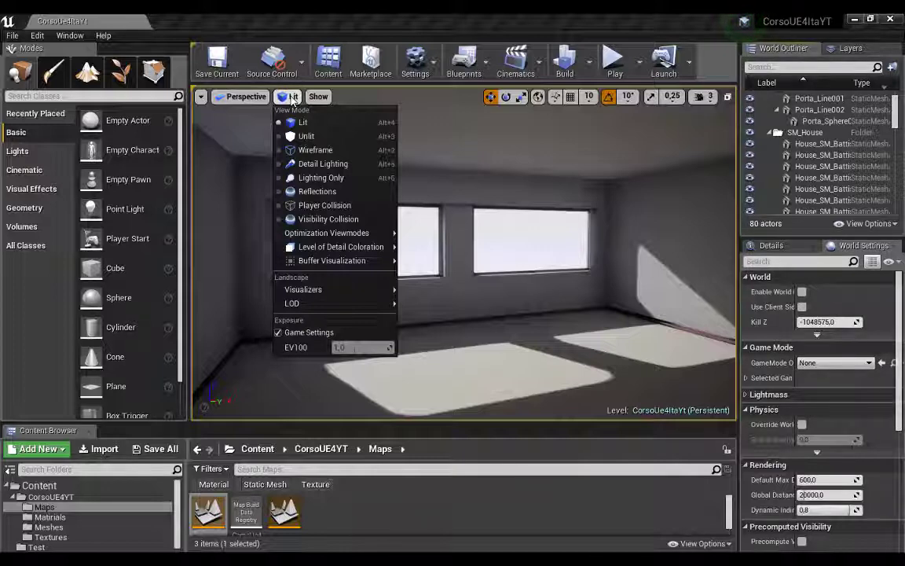
mouse_move(342, 233)
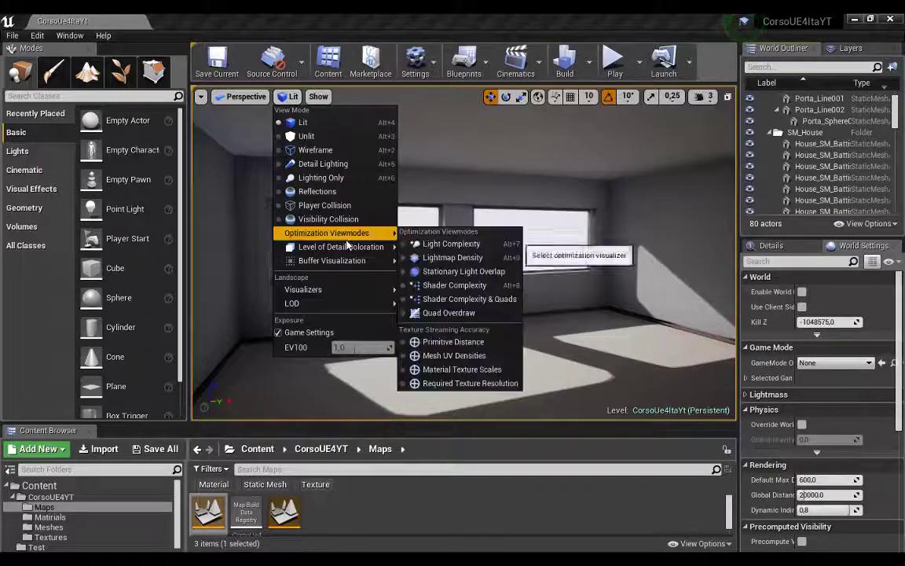
click(440, 257)
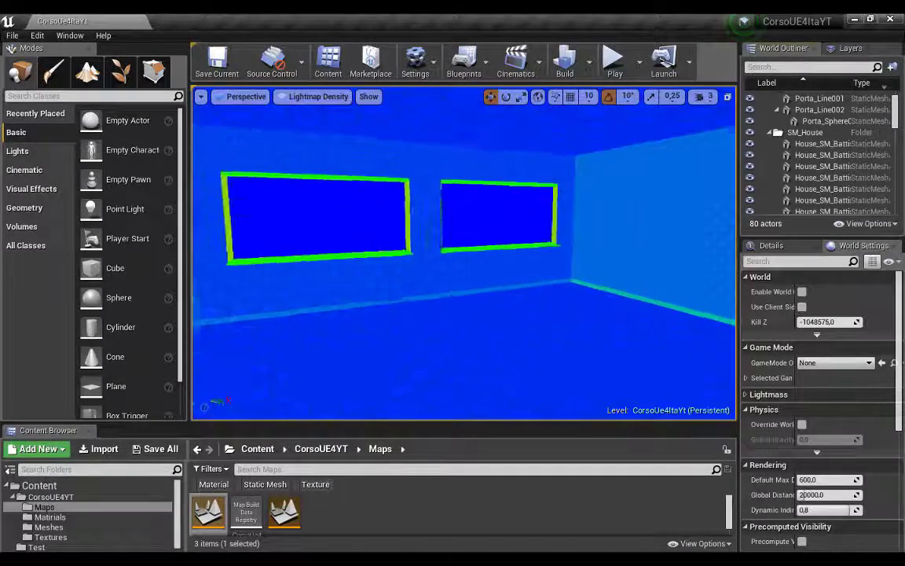
- Survey the door wall, red baseboard strip and both windows in density view
right_drag(440, 251, 550, 251)
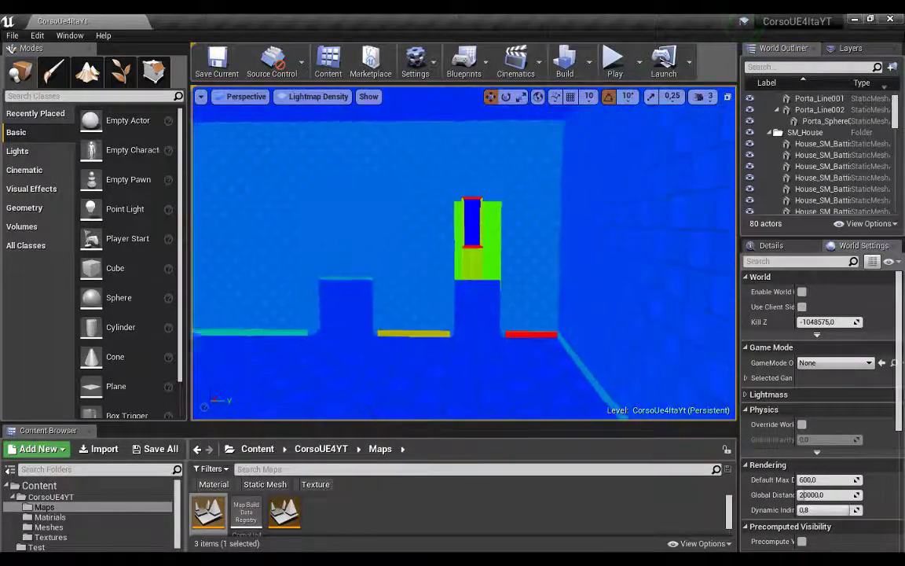
mouse_move(464, 251)
right_down()
mouse_move(503, 251)
mouse_move(440, 251)
mouse_move(487, 251)
right_up()
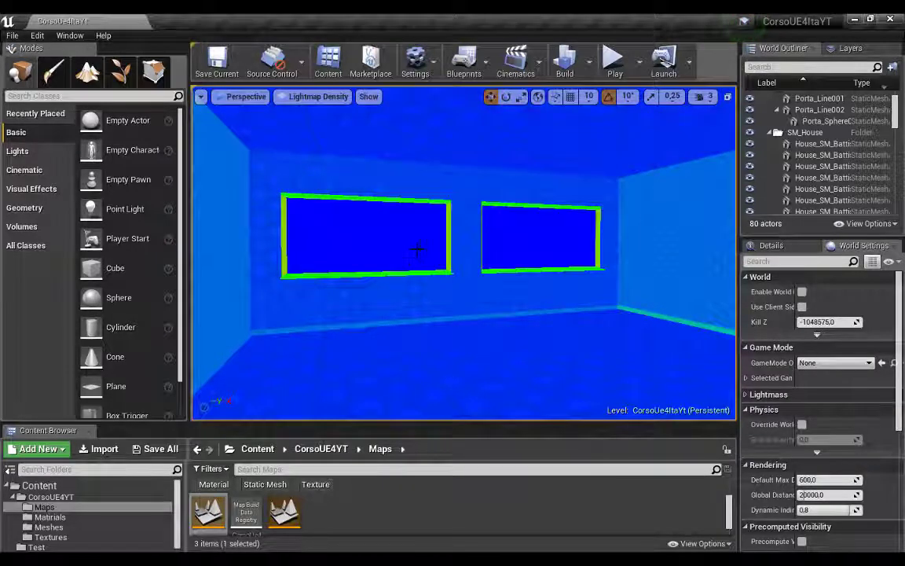
mouse_move(421, 248)
right_down()
mouse_move(487, 249)
mouse_move(550, 283)
right_up()
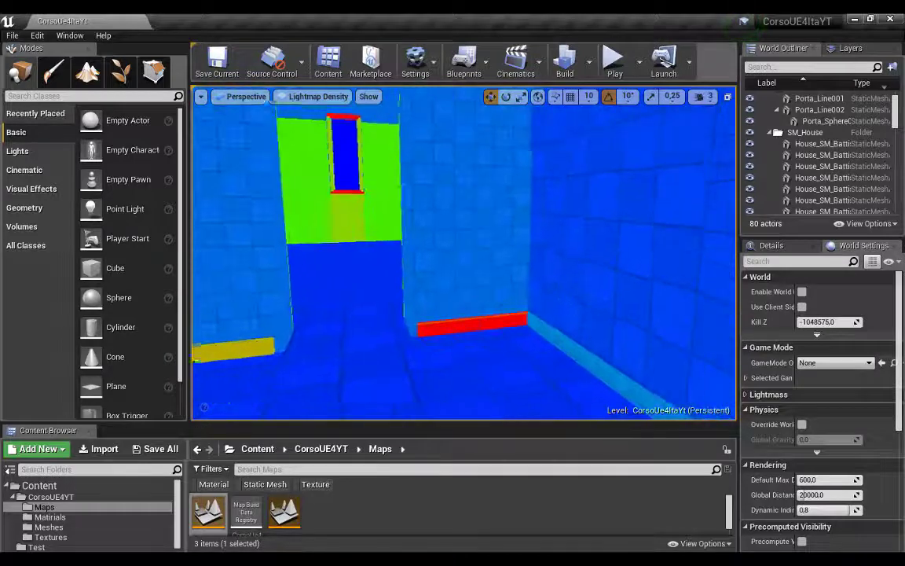
right_drag(463, 251, 463, 243)
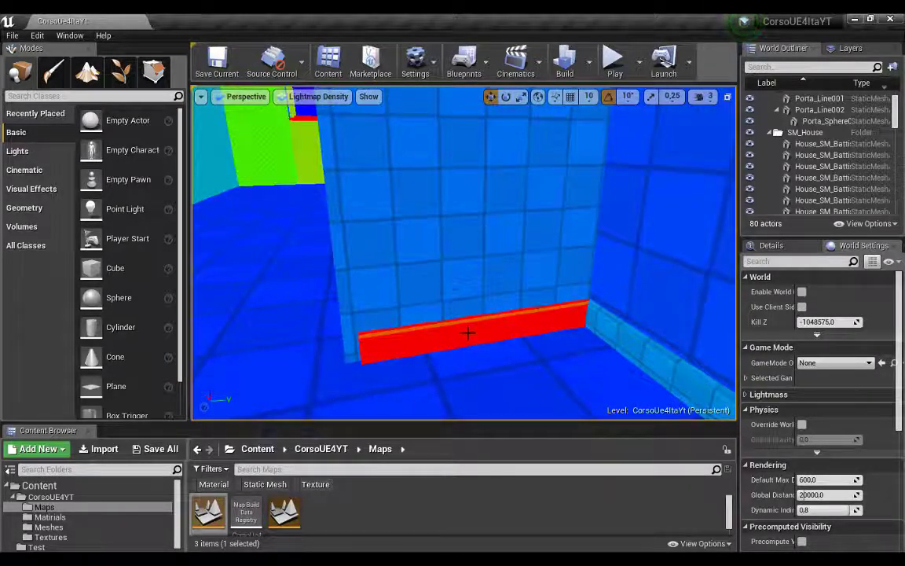
mouse_move(468, 332)
right_down()
mouse_move(440, 330)
mouse_move(440, 346)
mouse_move(456, 337)
mouse_move(401, 337)
mouse_move(440, 338)
right_up()
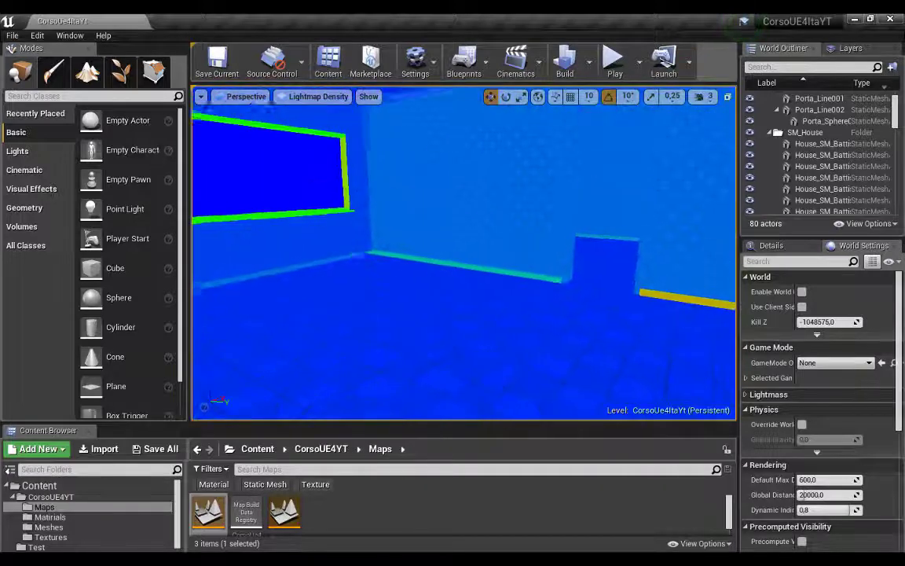
right_drag(462, 271, 447, 271)
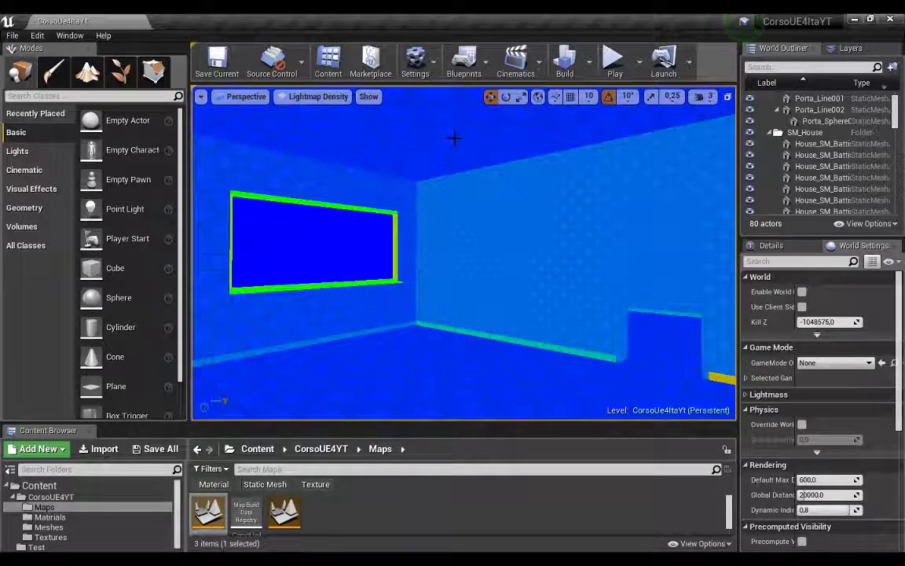
right_drag(548, 272, 597, 272)
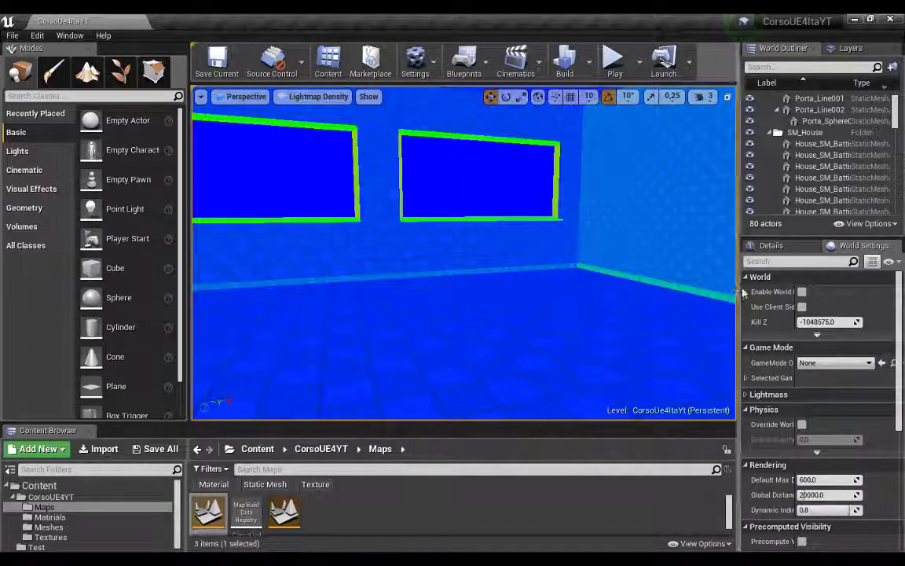
- Select all twelve House_SM_Battiscopa baseboard pieces in the World Outliner
drag(738, 279, 649, 275)
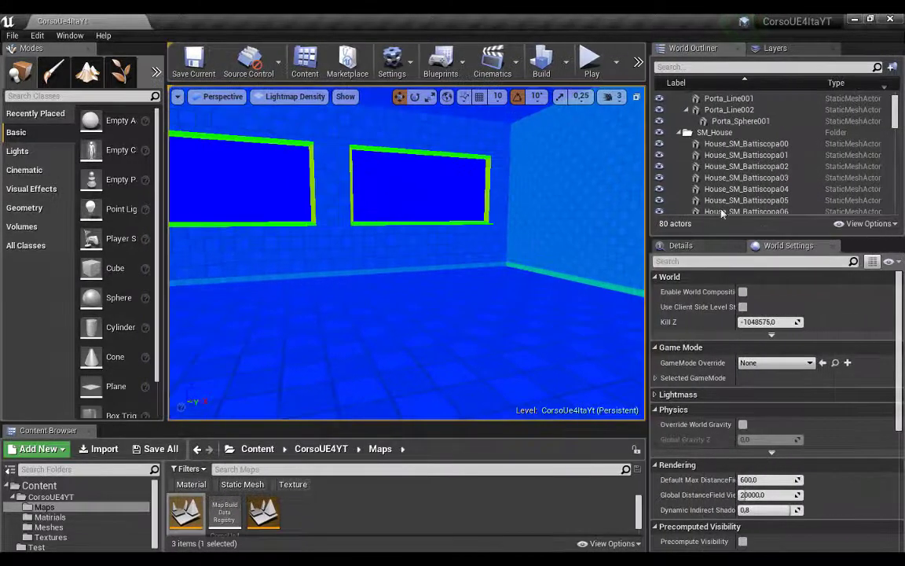
scroll(729, 146, down, 1)
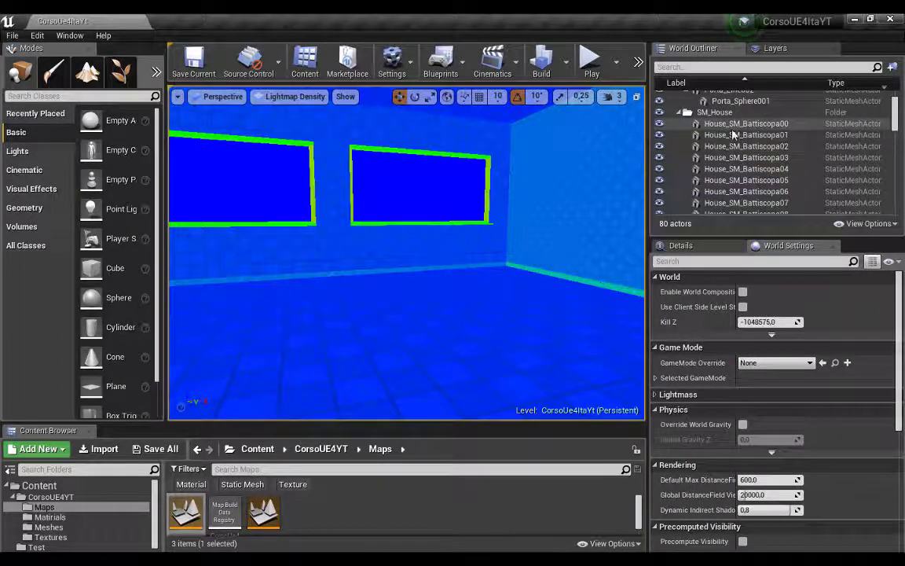
click(766, 124)
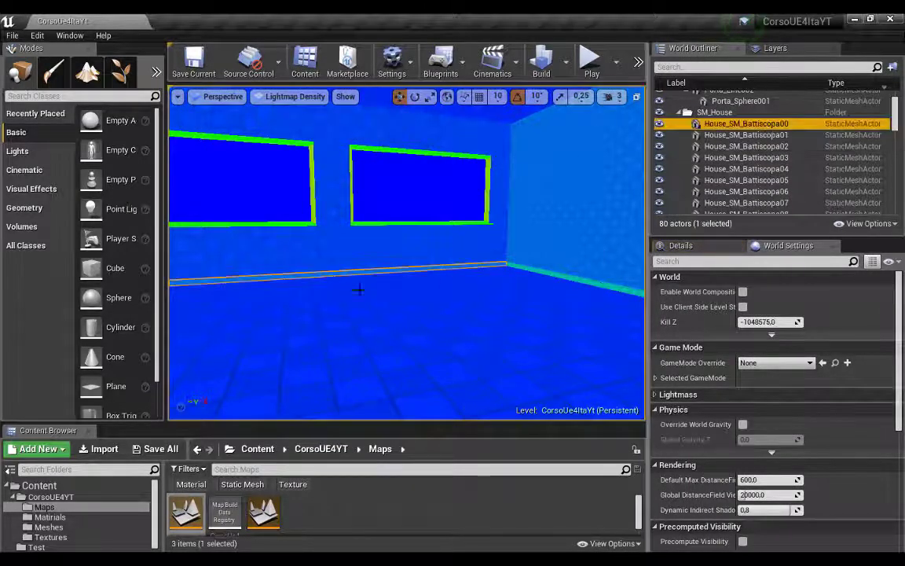
right_drag(641, 189, 412, 301)
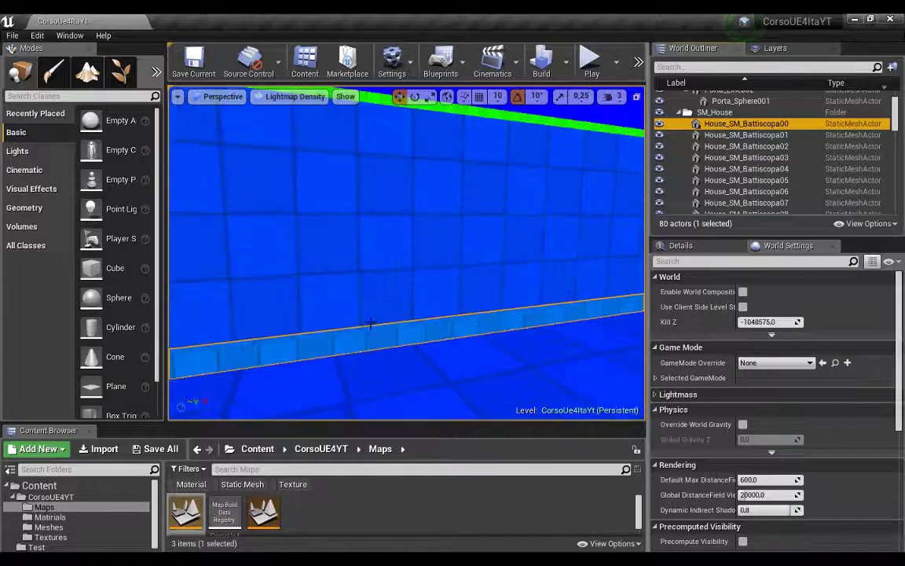
scroll(413, 301, down, 3)
scroll(786, 157, down, 3)
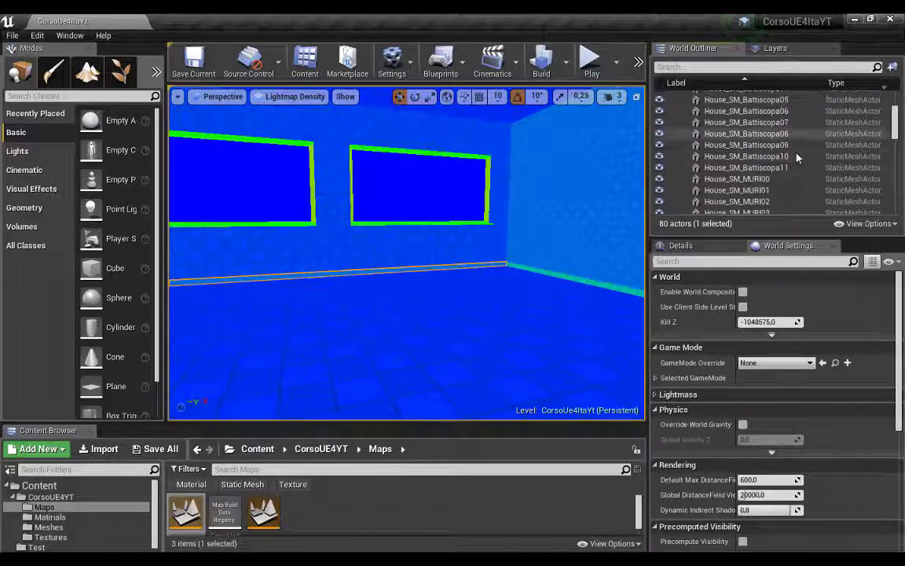
shift+click(785, 167)
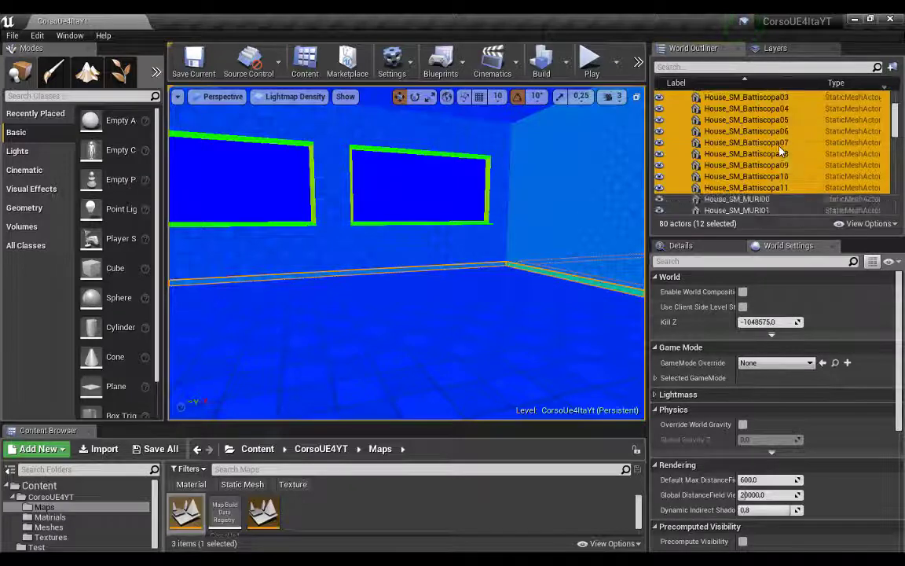
scroll(901, 337, down, 5)
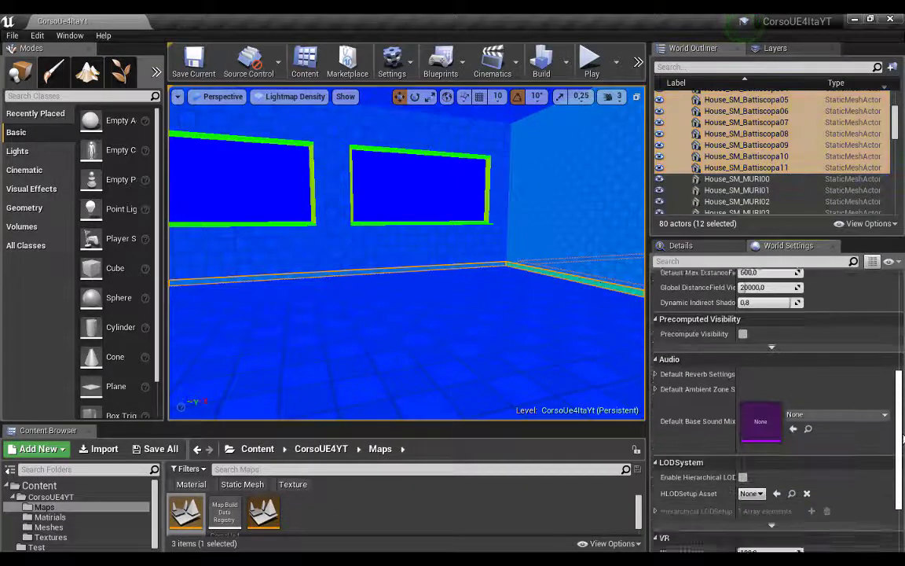
scroll(901, 338, up, 5)
drag(902, 329, 901, 434)
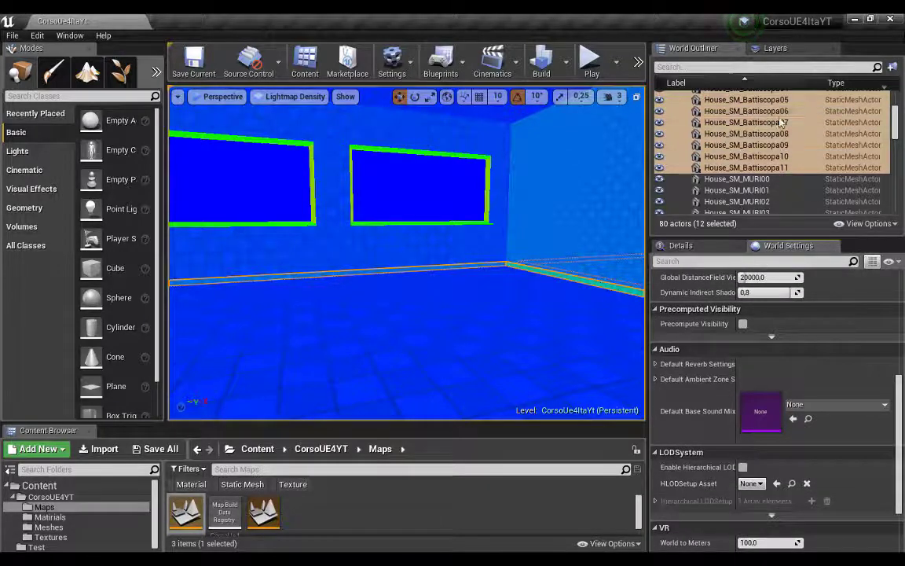
- Enable Overridden Light Map Res on the baseboards at 256, then raise it to 512
right_drag(444, 244, 445, 244)
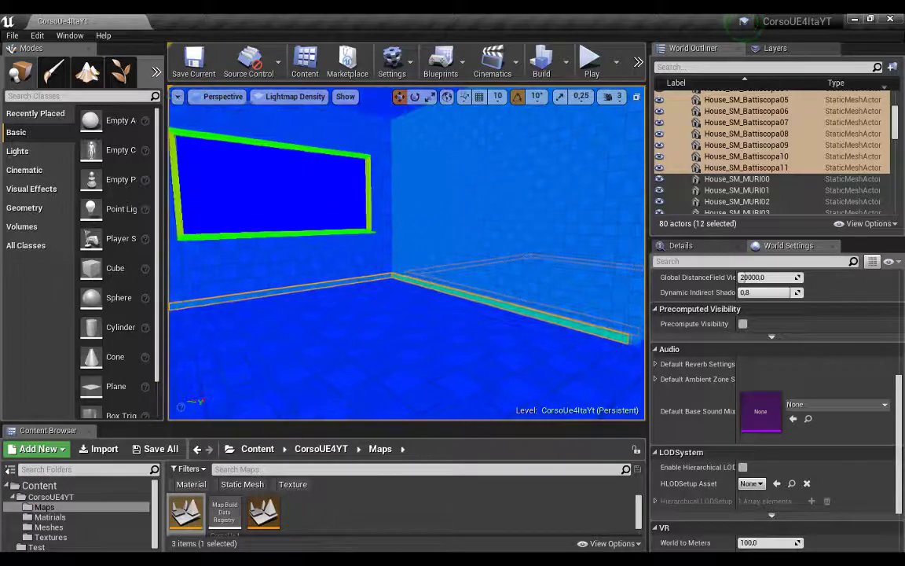
scroll(832, 421, down, 1)
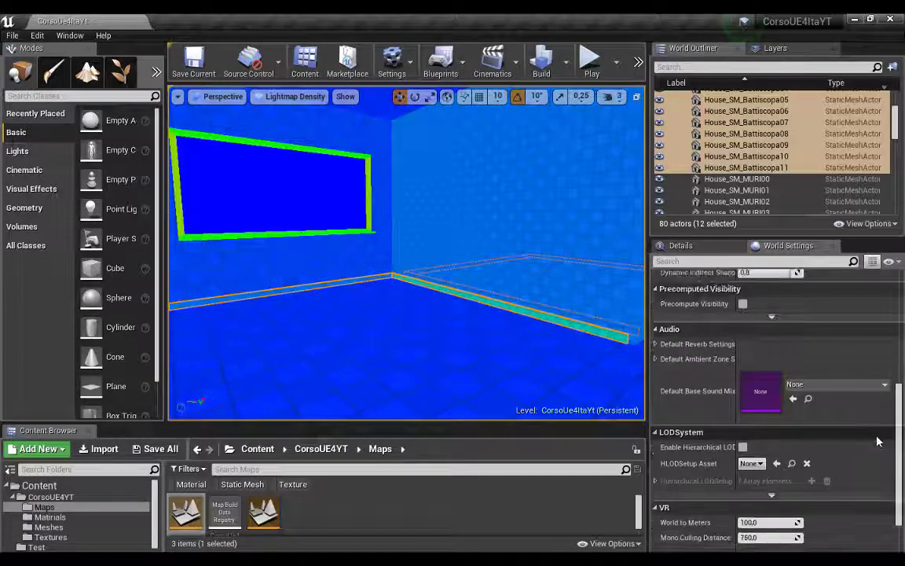
scroll(832, 420, down, 3)
scroll(754, 392, up, 5)
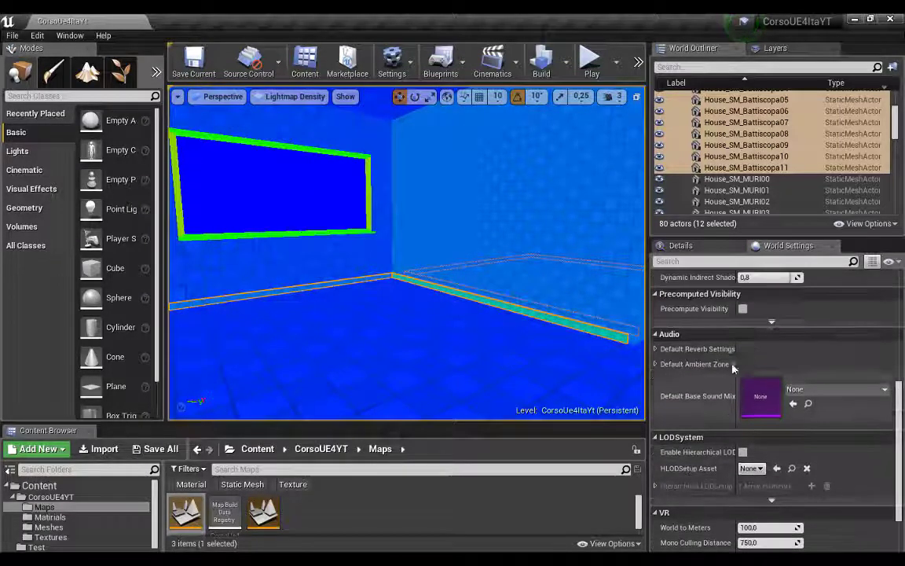
scroll(761, 361, up, 2)
scroll(765, 326, up, 5)
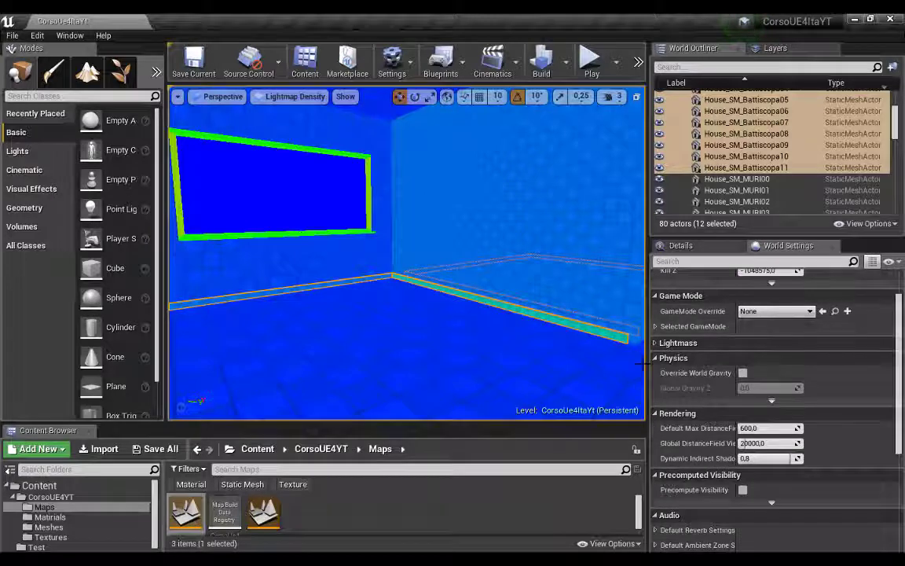
click(696, 246)
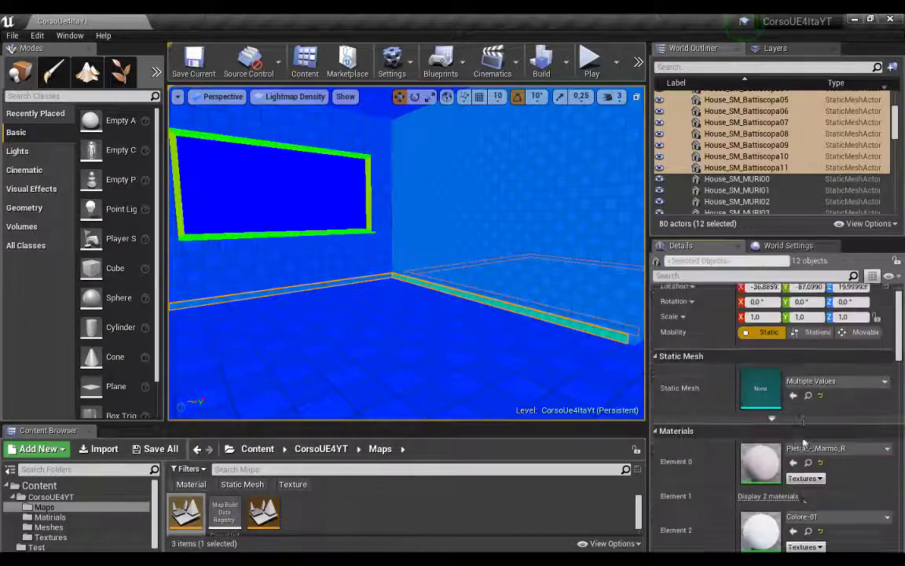
scroll(802, 446, down, 5)
scroll(803, 446, down, 5)
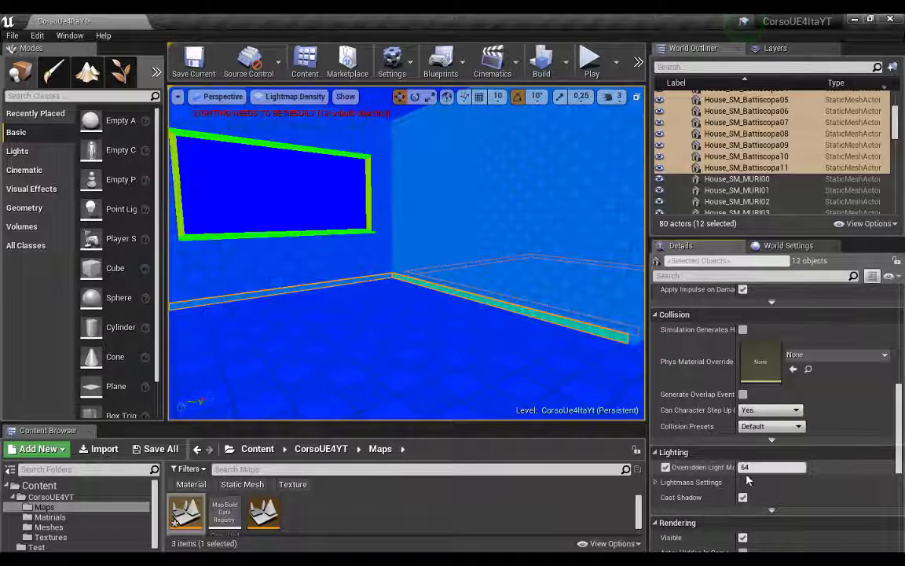
click(764, 467)
text(256)
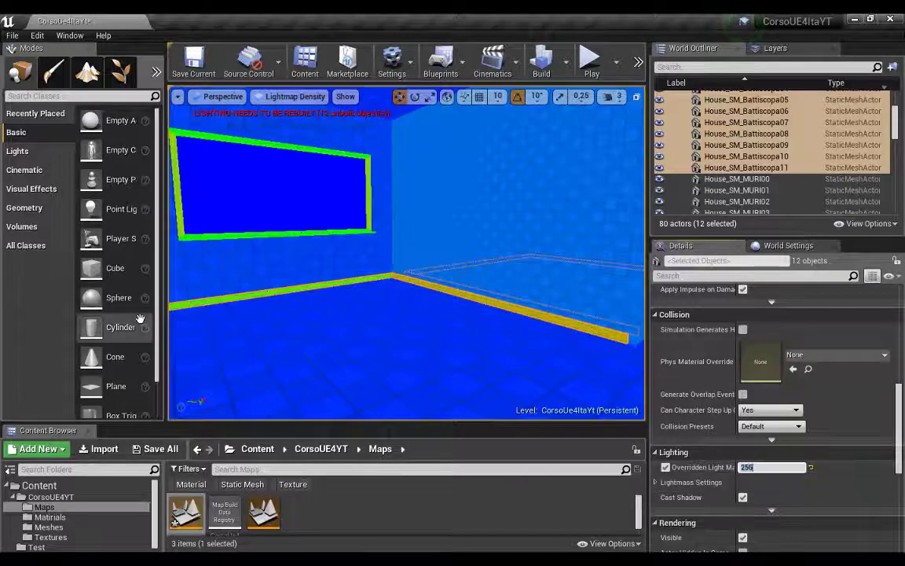
drag(406, 259, 406, 236)
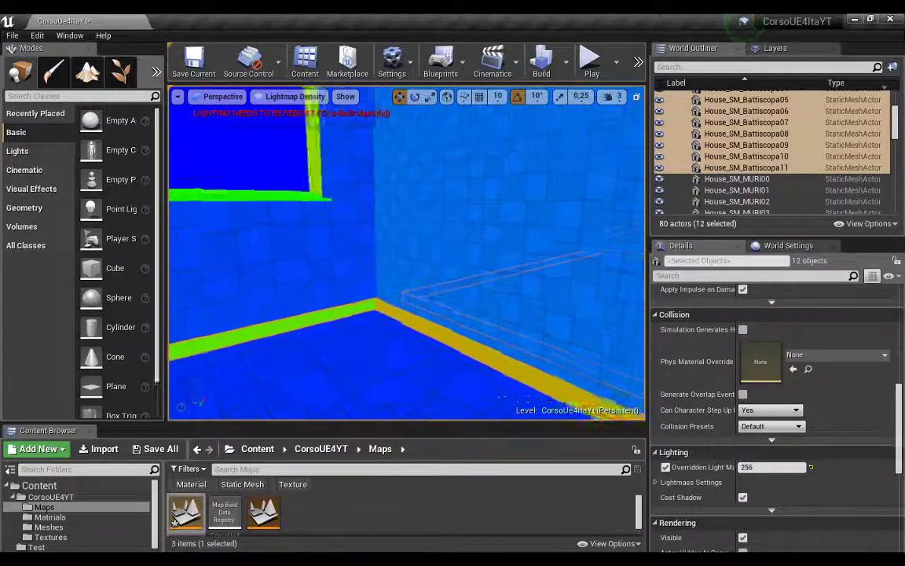
mouse_move(406, 259)
right_down()
mouse_move(424, 235)
mouse_move(406, 259)
mouse_move(406, 250)
right_up()
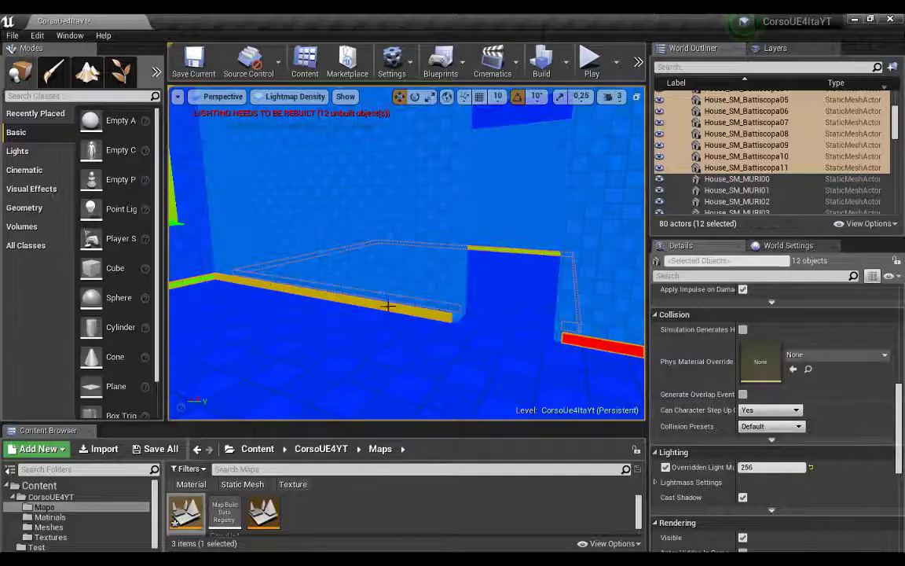
click(773, 467)
text(512)
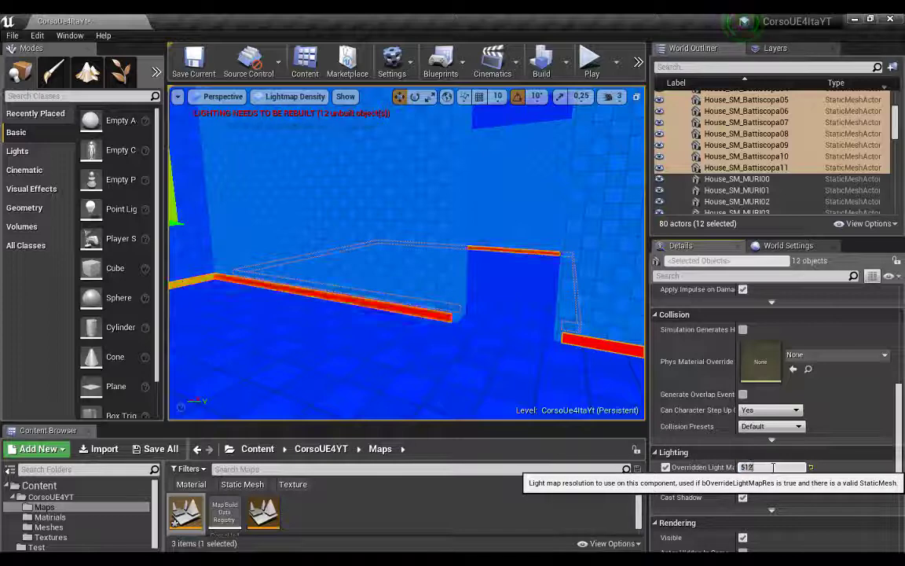
mouse_move(439, 259)
right_down()
mouse_move(235, 236)
mouse_move(171, 265)
right_up()
- Select the wall actors House_SM_MURI00 through MURI13 in the Outliner
click(758, 179)
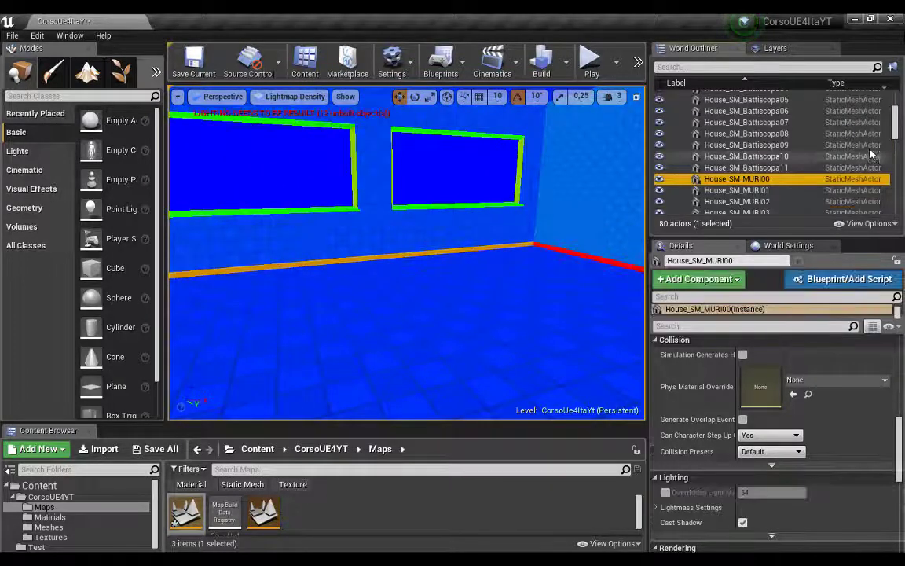
drag(896, 128, 902, 152)
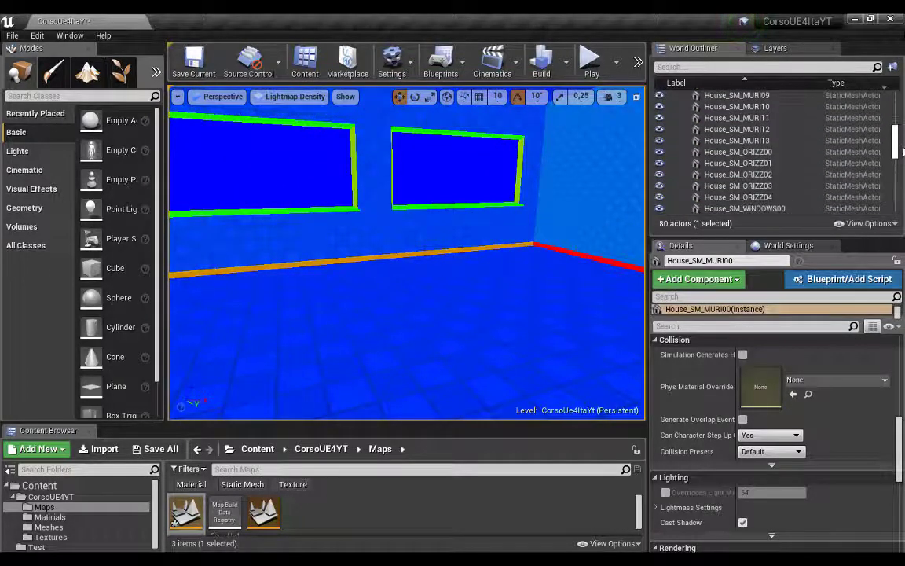
shift+click(769, 153)
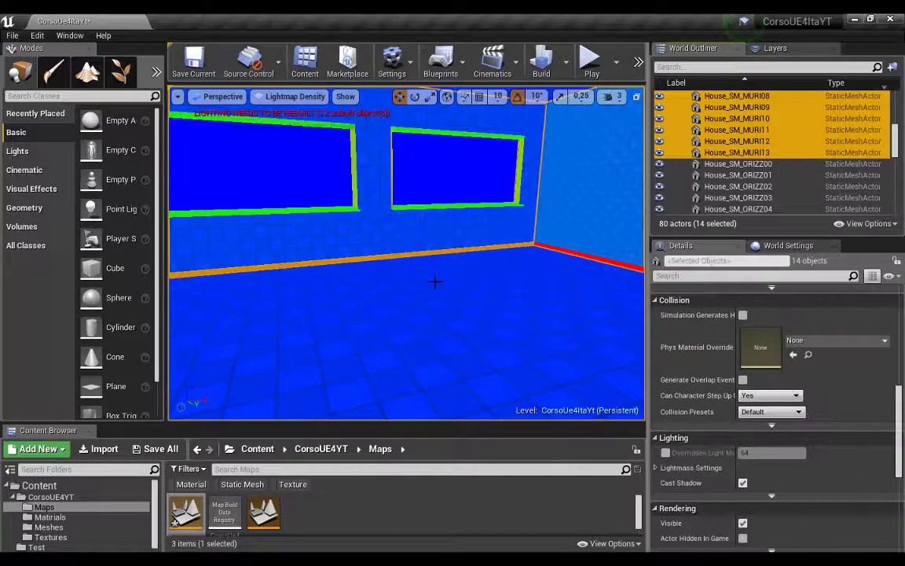
mouse_move(434, 279)
right_down()
mouse_move(425, 278)
mouse_move(455, 279)
right_up()
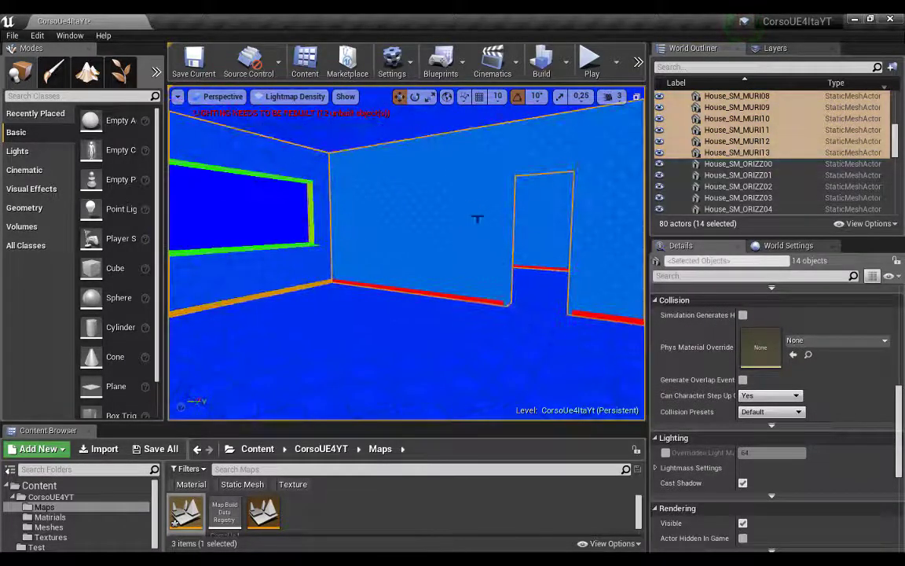
right_drag(477, 218, 440, 219)
scroll(774, 400, down, 3)
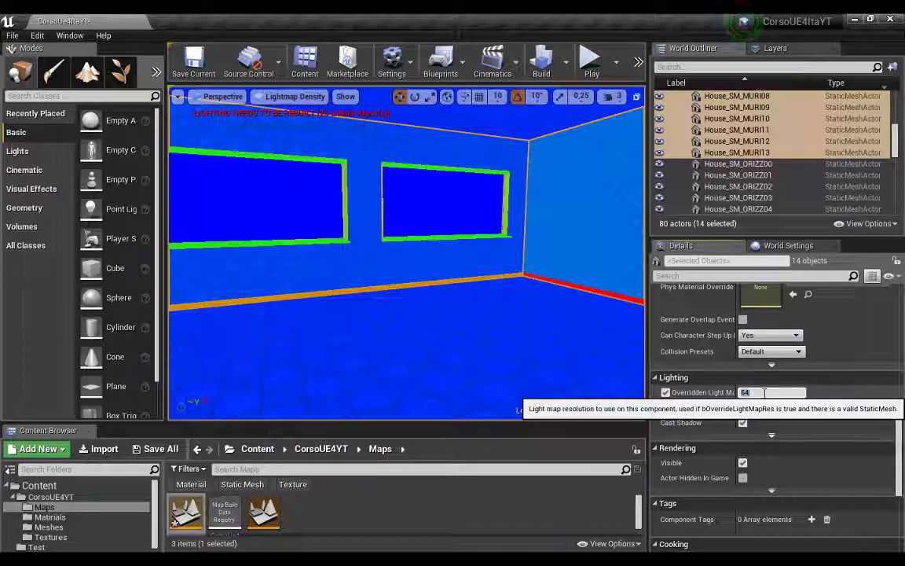
click(771, 392)
text(256)
- Set the walls' overridden lightmap resolution to 256, then 512, and select wall MURI02
key(Return)
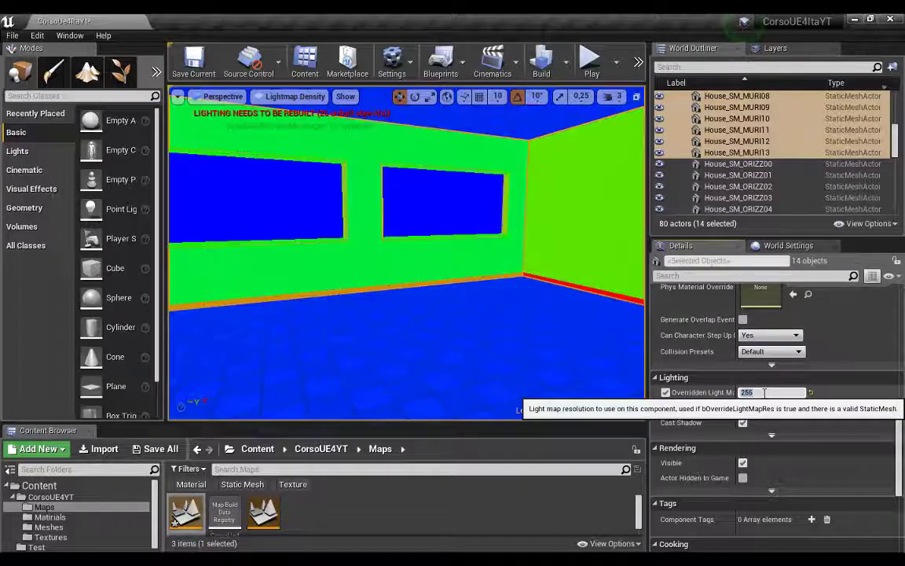
mouse_move(561, 238)
mouse_down()
mouse_move(550, 204)
mouse_move(597, 181)
mouse_move(550, 236)
mouse_up()
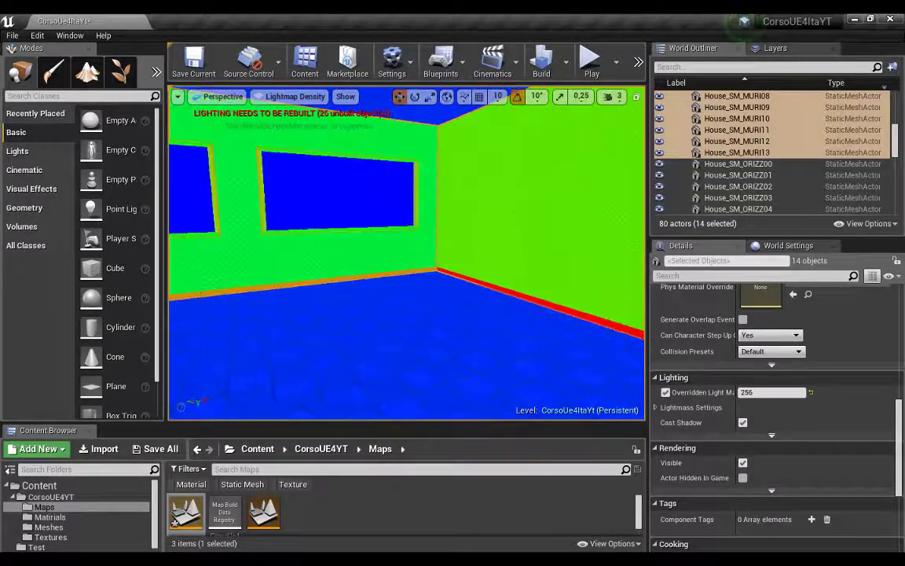
mouse_move(550, 236)
mouse_down()
mouse_move(550, 192)
mouse_move(550, 235)
mouse_move(534, 268)
mouse_up()
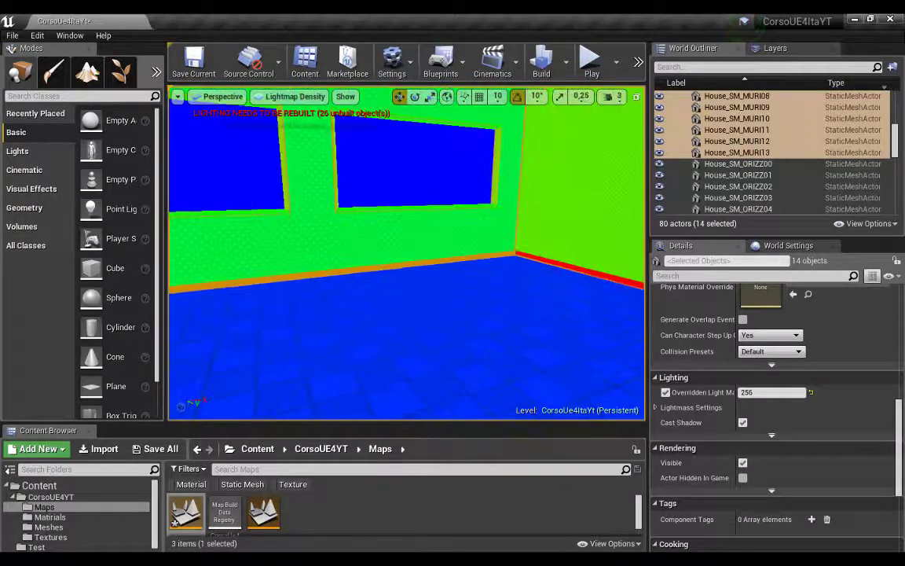
drag(371, 207, 345, 220)
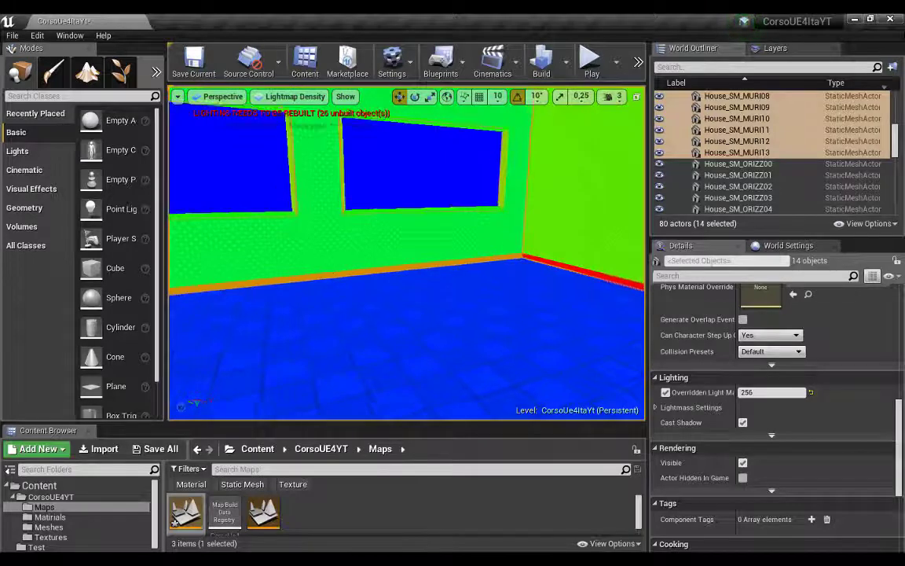
click(772, 391)
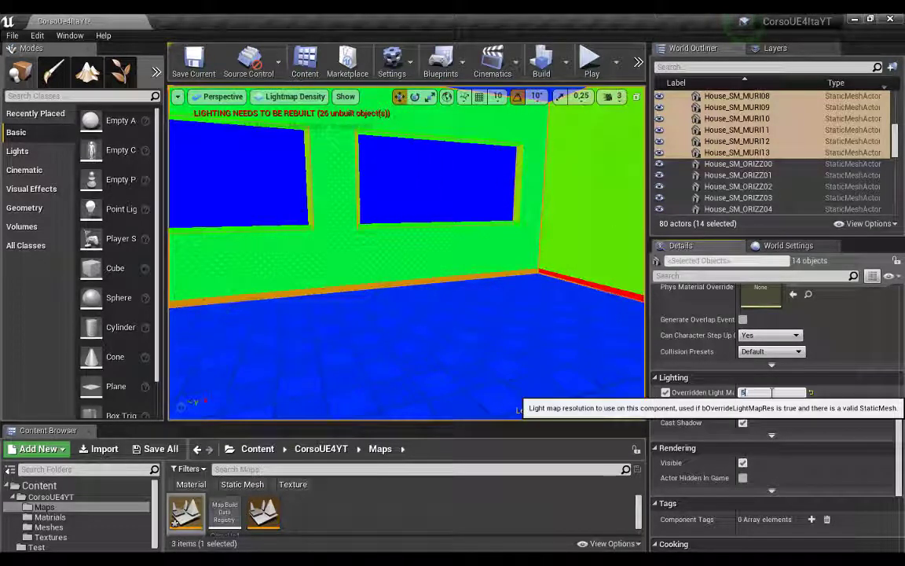
text(12)
key(Return)
mouse_move(586, 290)
mouse_down()
mouse_move(424, 290)
mouse_move(408, 268)
mouse_up()
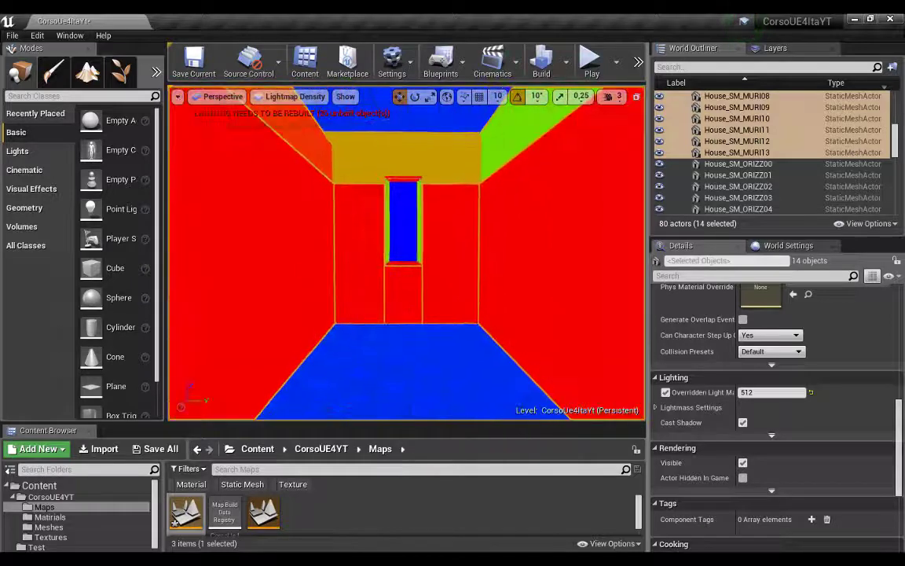
drag(409, 267, 527, 214)
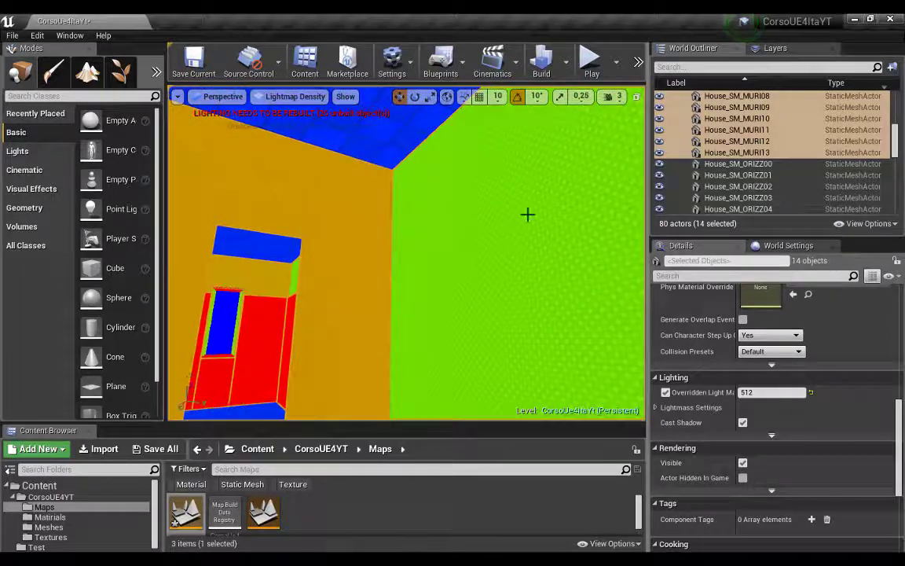
mouse_move(347, 227)
mouse_down()
mouse_move(260, 243)
mouse_move(283, 236)
mouse_move(417, 270)
mouse_up()
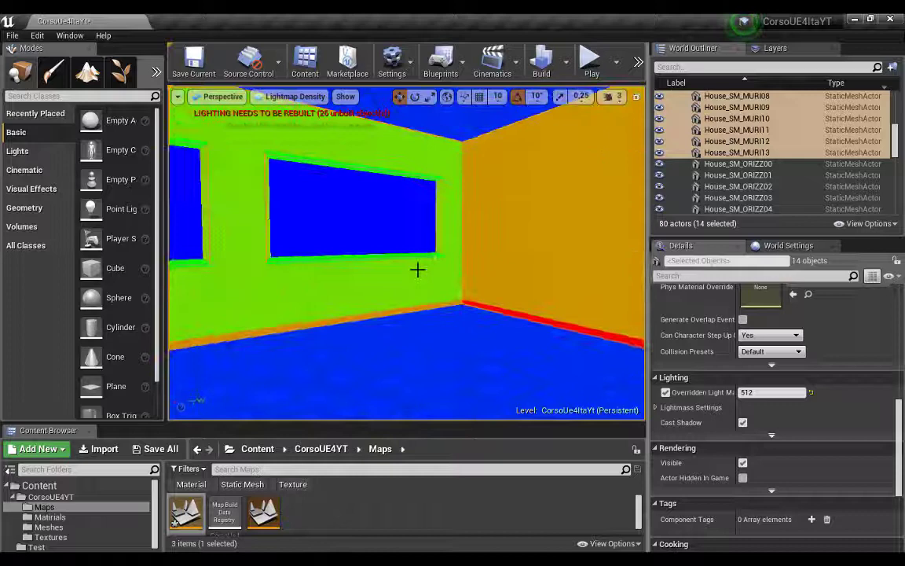
click(360, 273)
mouse_move(360, 272)
mouse_down()
mouse_move(479, 270)
mouse_move(353, 298)
mouse_up()
- Add MURI00 to the selection and set both walls' lightmap resolution to 1024
ctrl+click(449, 297)
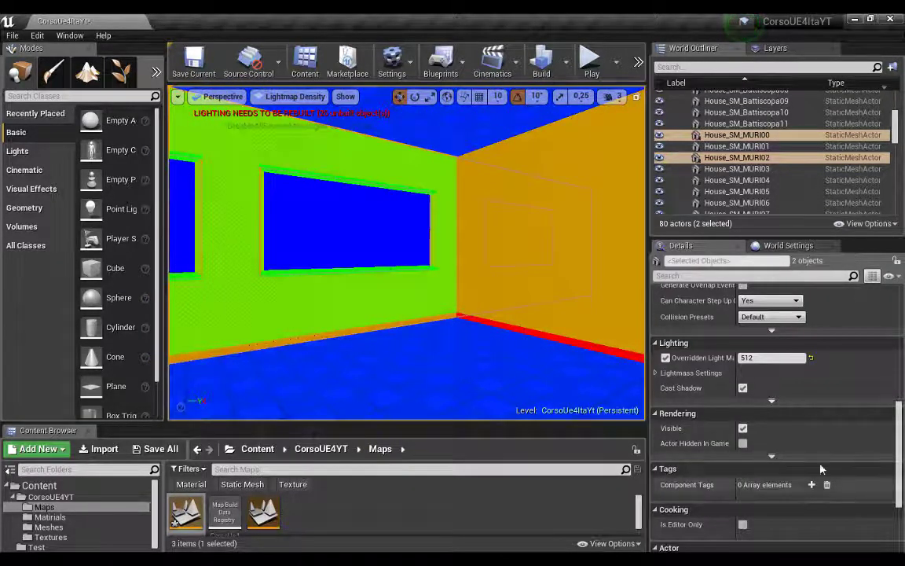
scroll(777, 431, down, 2)
scroll(725, 388, up, 1)
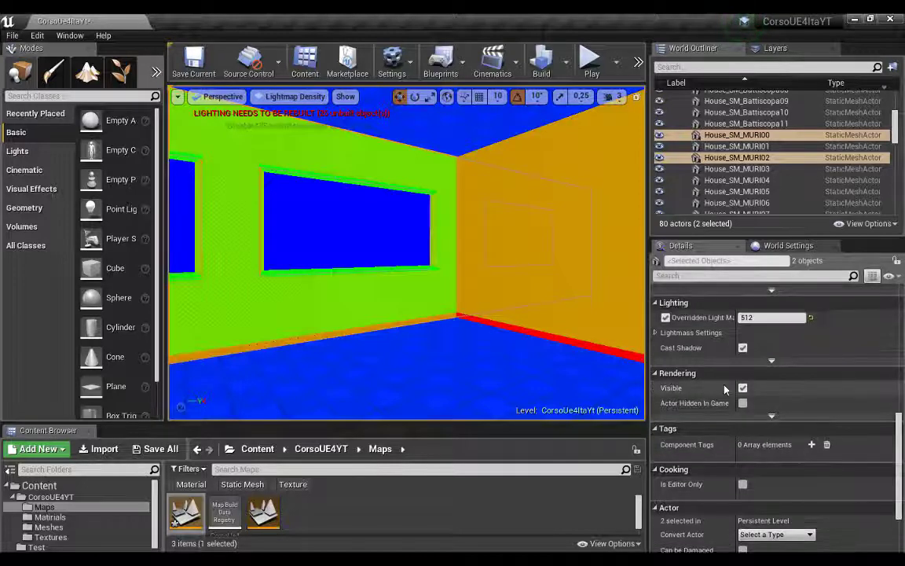
click(770, 318)
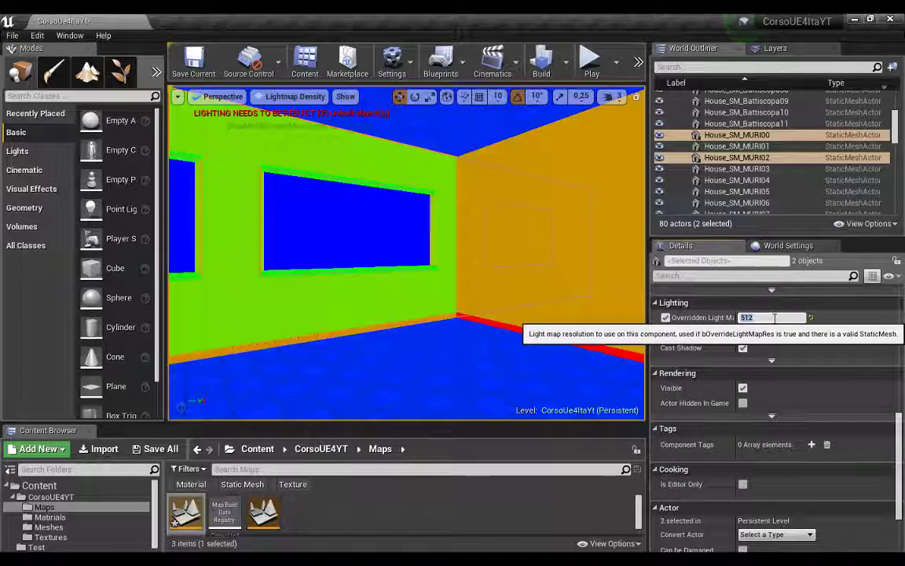
text(1024)
key(Return)
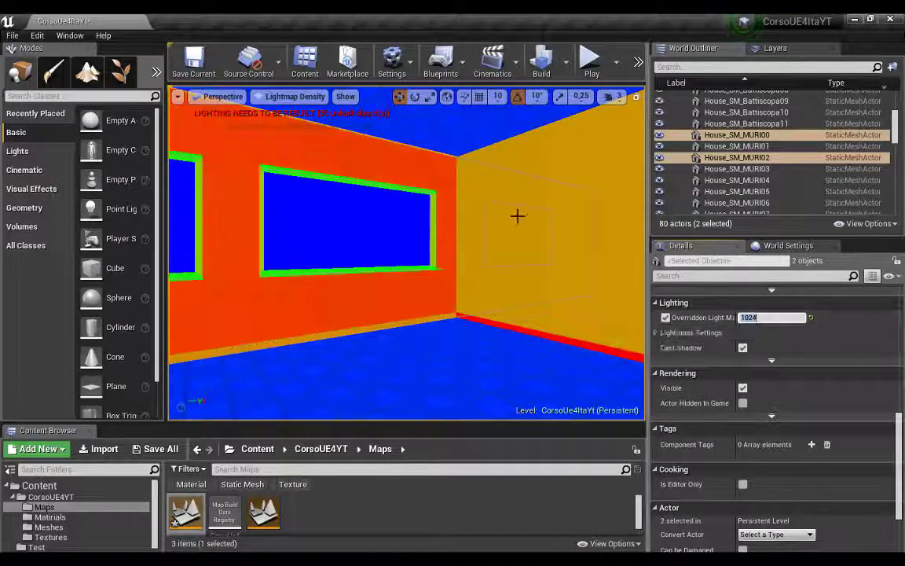
- Try 512 on the two walls, then settle back on a 1024 lightmap resolution
drag(517, 216, 440, 220)
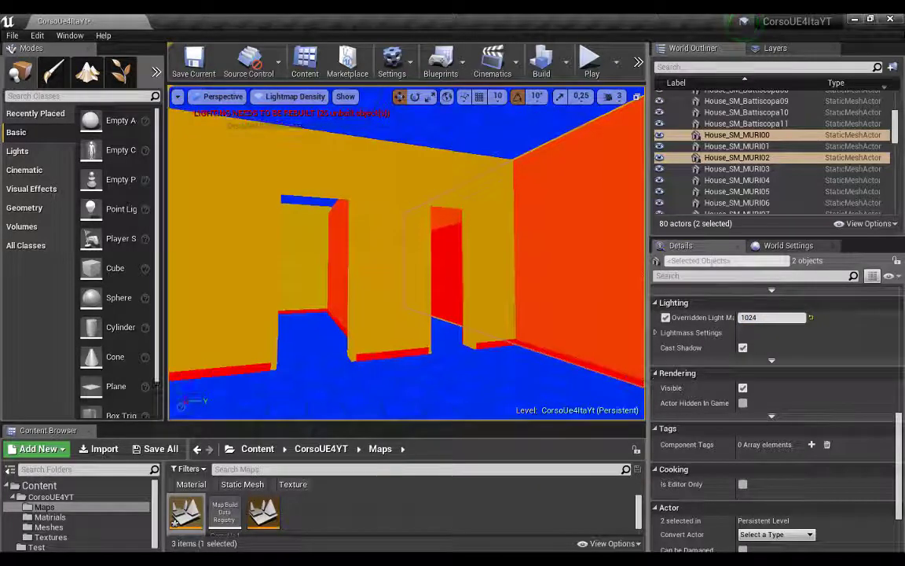
click(775, 317)
text(8)
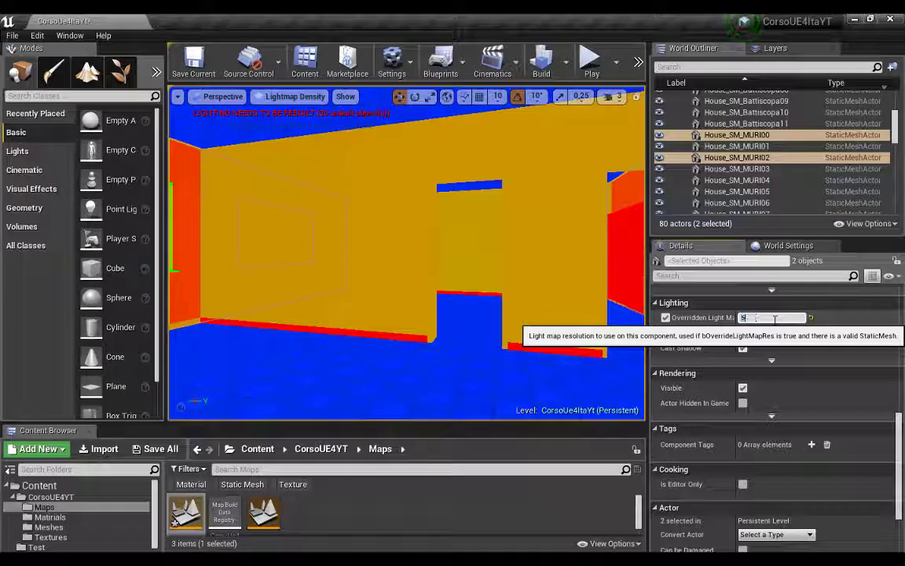
text(12)
key(Return)
drag(409, 236, 361, 236)
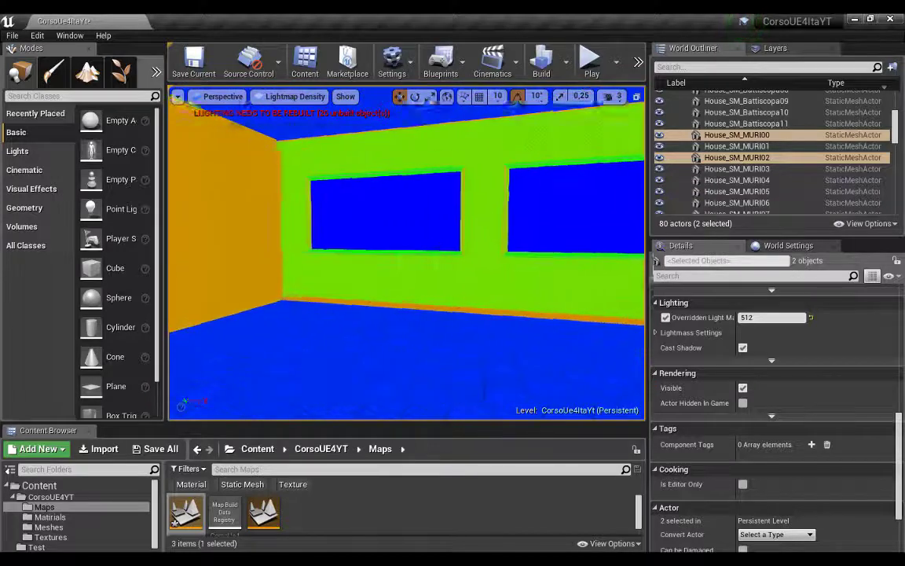
drag(485, 272, 440, 271)
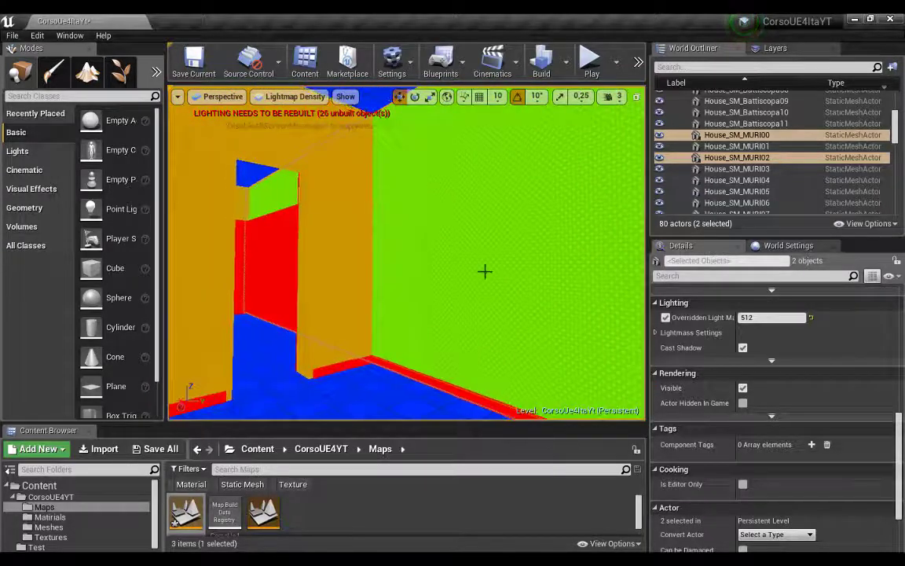
click(776, 317)
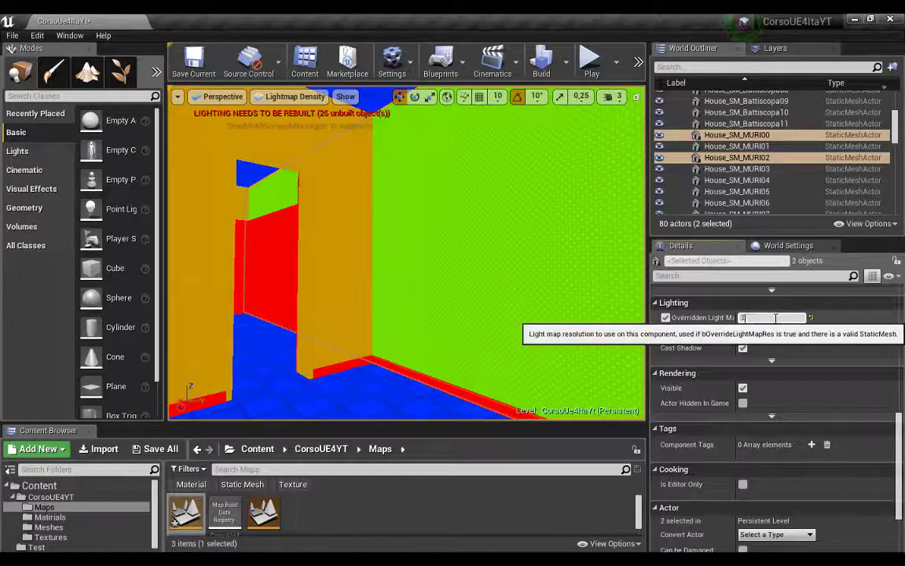
text(1024)
key(Return)
drag(495, 251, 439, 251)
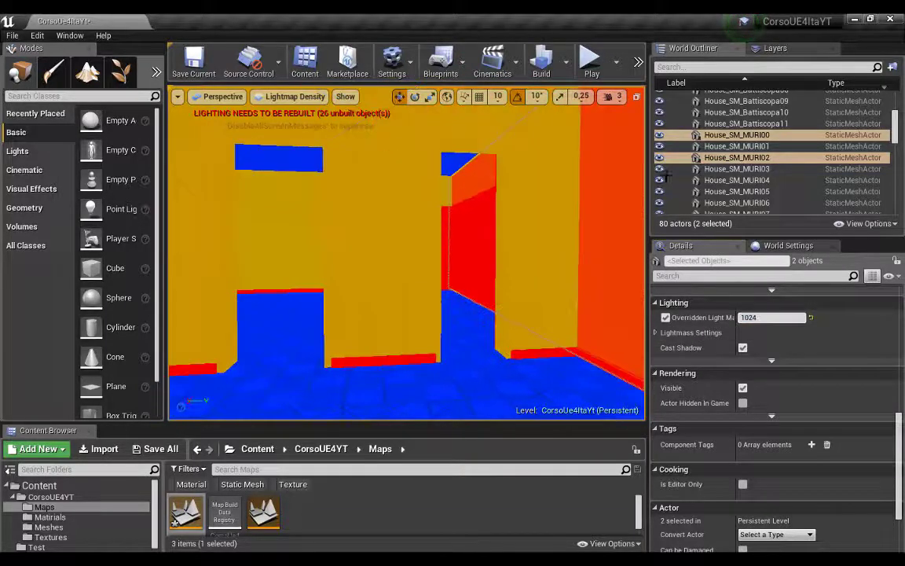
scroll(789, 172, down, 2)
scroll(788, 173, down, 2)
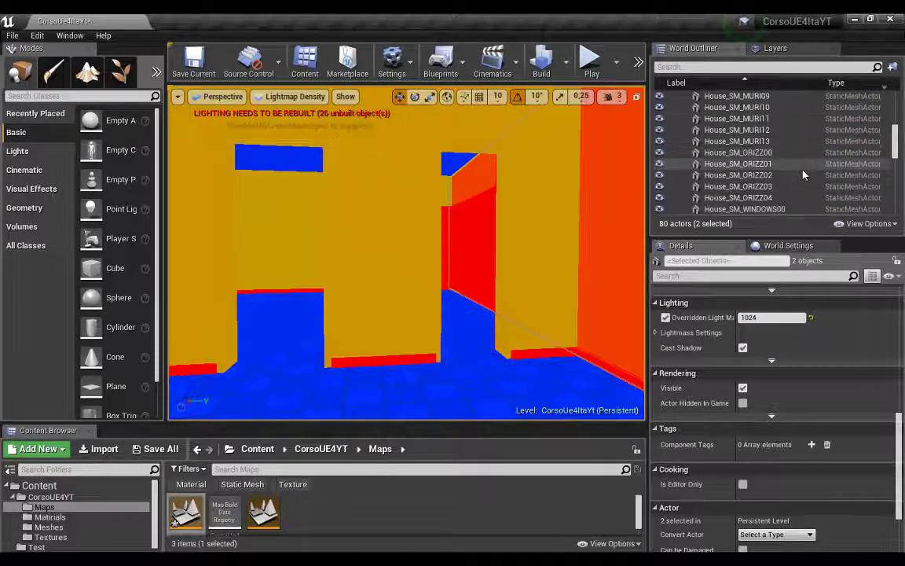
- Select the five actors House_SM_ORIZZ00 through ORIZZ04 in the World Outliner
click(782, 152)
scroll(781, 152, down, 1)
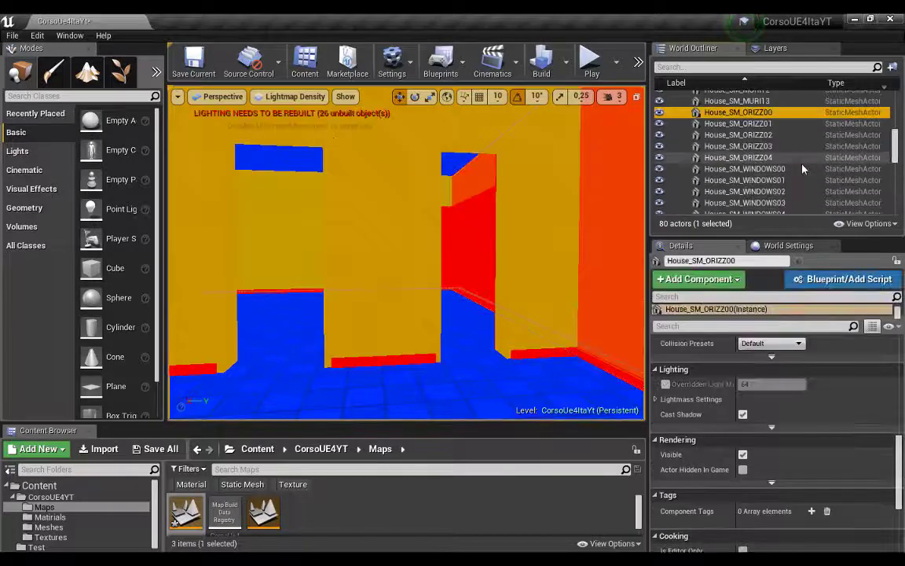
shift+click(781, 161)
drag(378, 272, 424, 259)
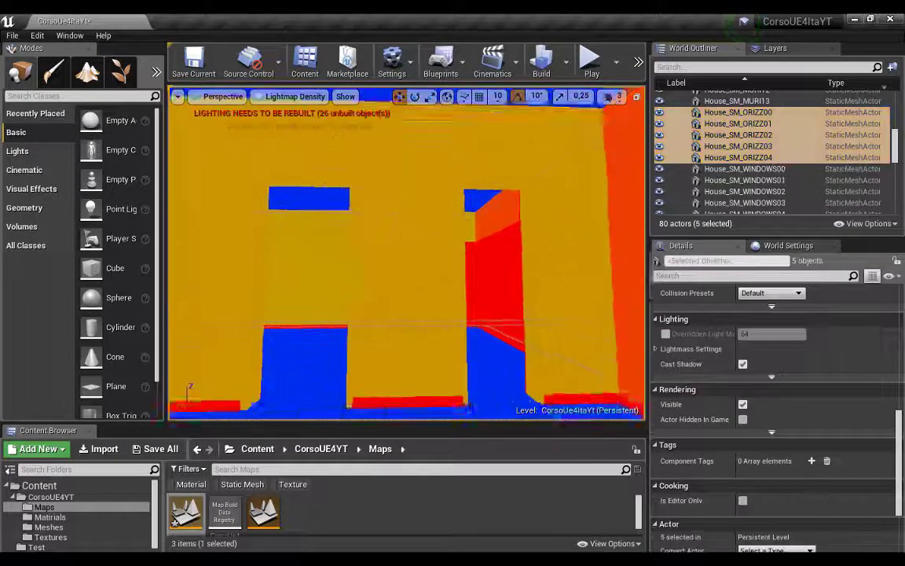
drag(616, 195, 550, 198)
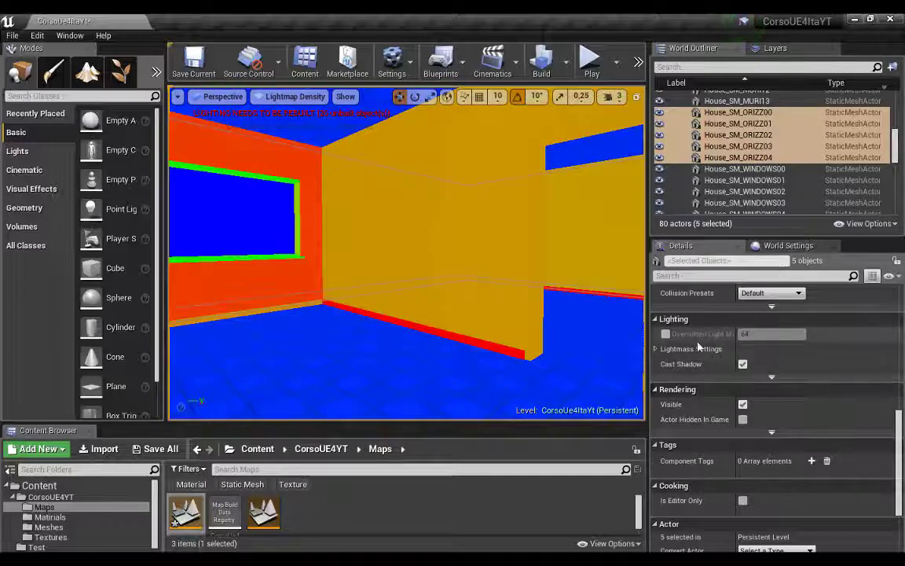
- Set the ORIZZ pieces' overridden lightmap resolution to 1024, then raise it to 2048
click(766, 333)
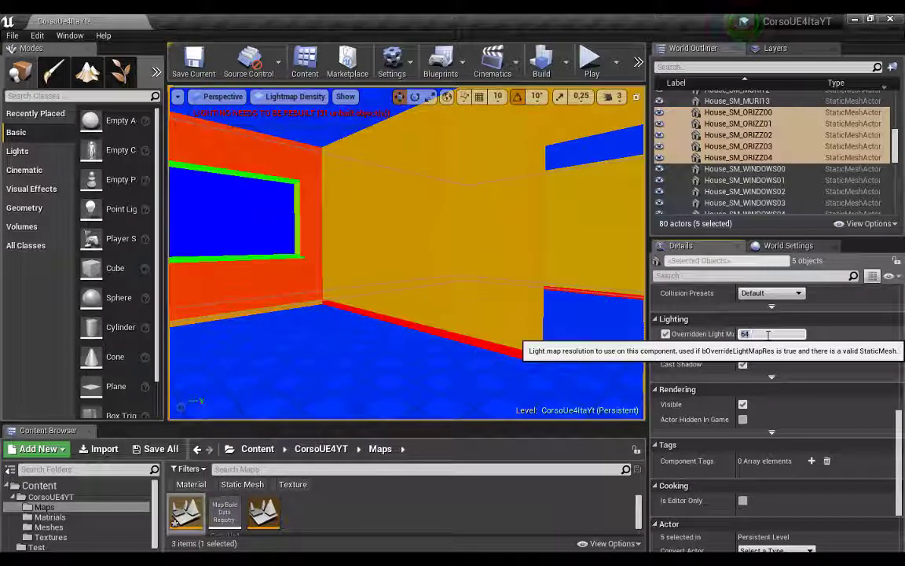
text(1024)
key(Return)
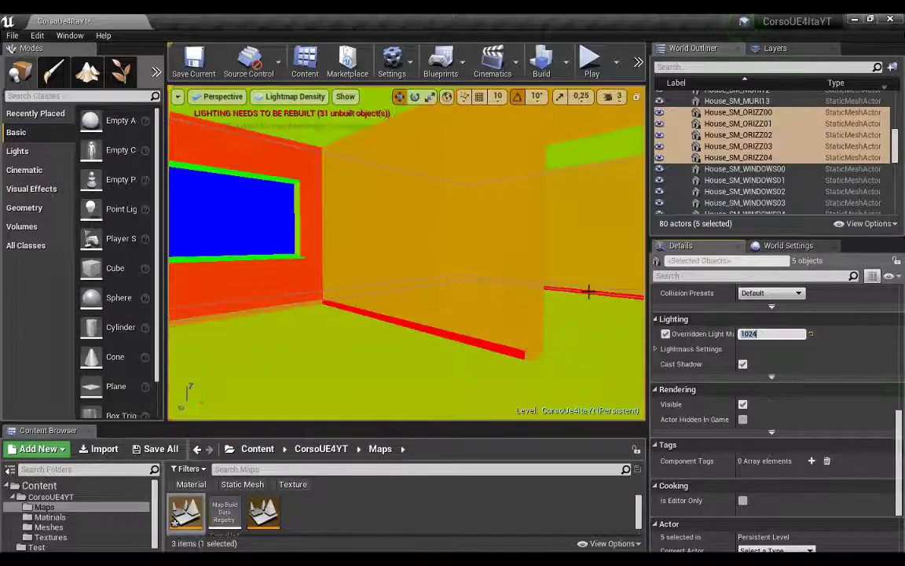
drag(586, 289, 542, 295)
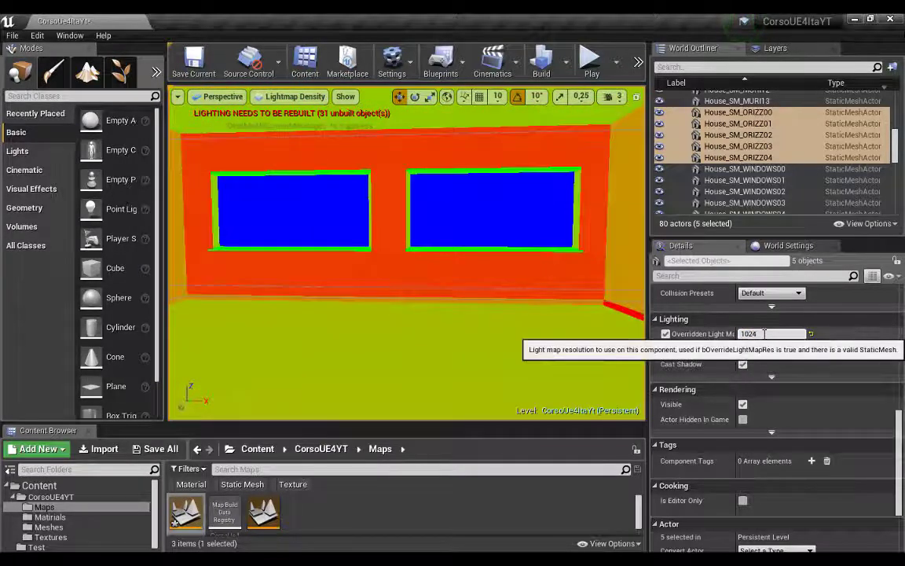
mouse_move(422, 291)
mouse_down()
mouse_move(369, 292)
mouse_move(440, 293)
mouse_move(424, 330)
mouse_move(443, 291)
mouse_up()
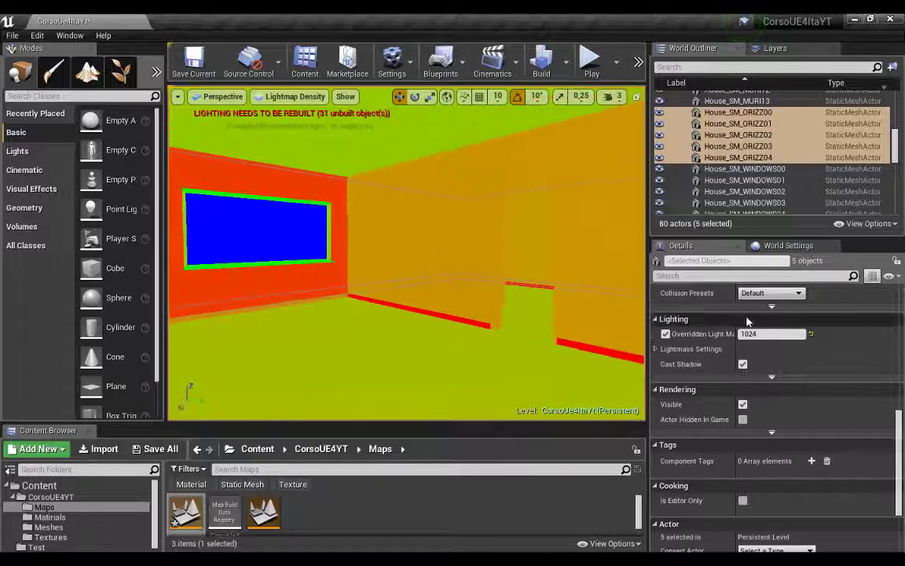
key(Return)
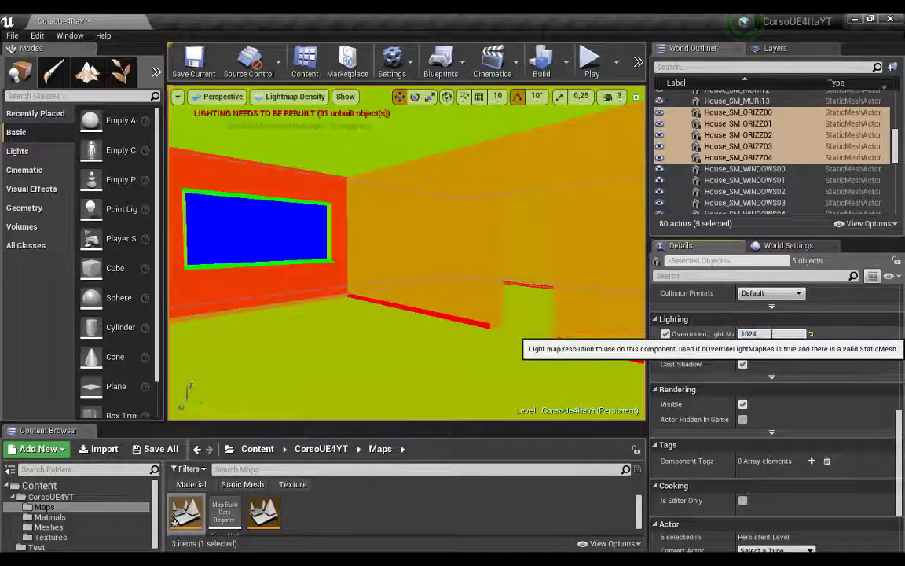
click(771, 334)
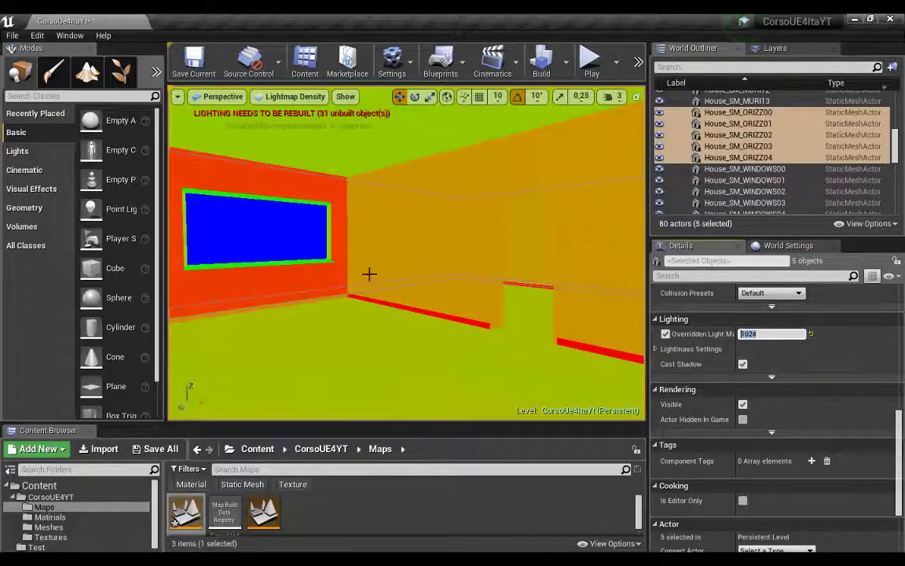
text(20)
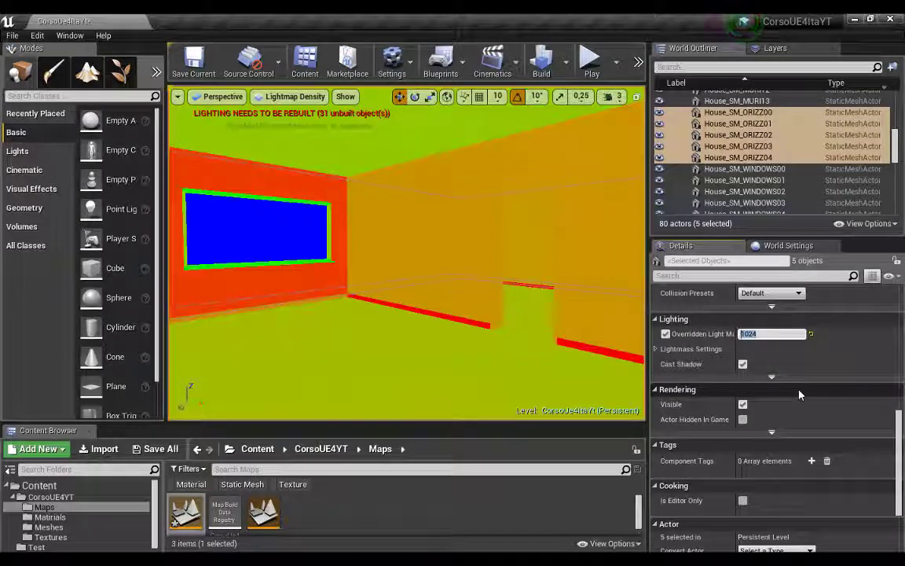
text(48)
key(Return)
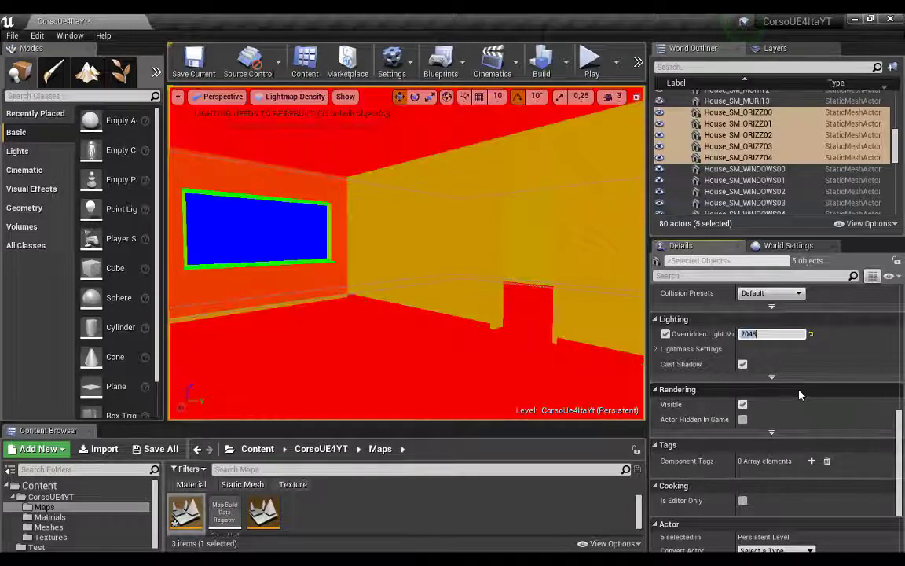
click(759, 335)
right_drag(574, 229, 574, 229)
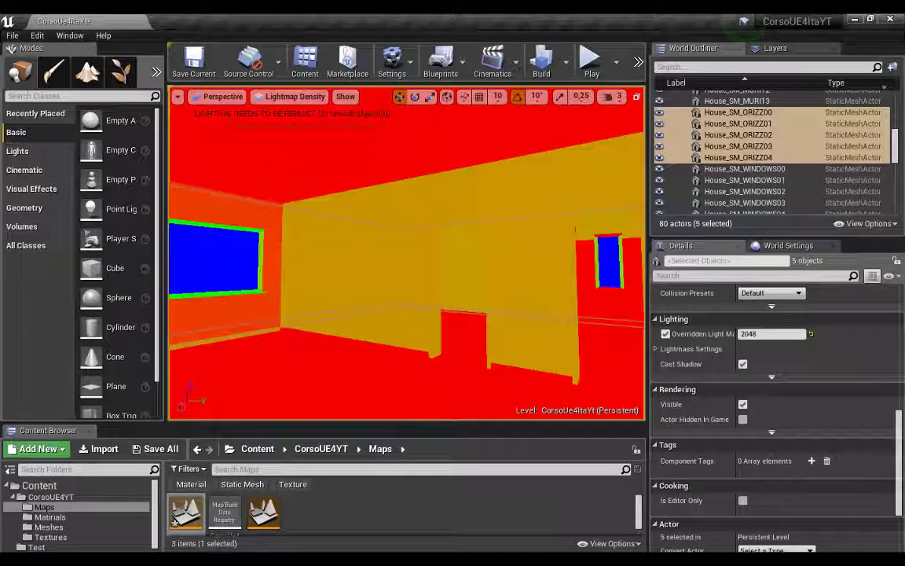
right_drag(575, 230, 574, 229)
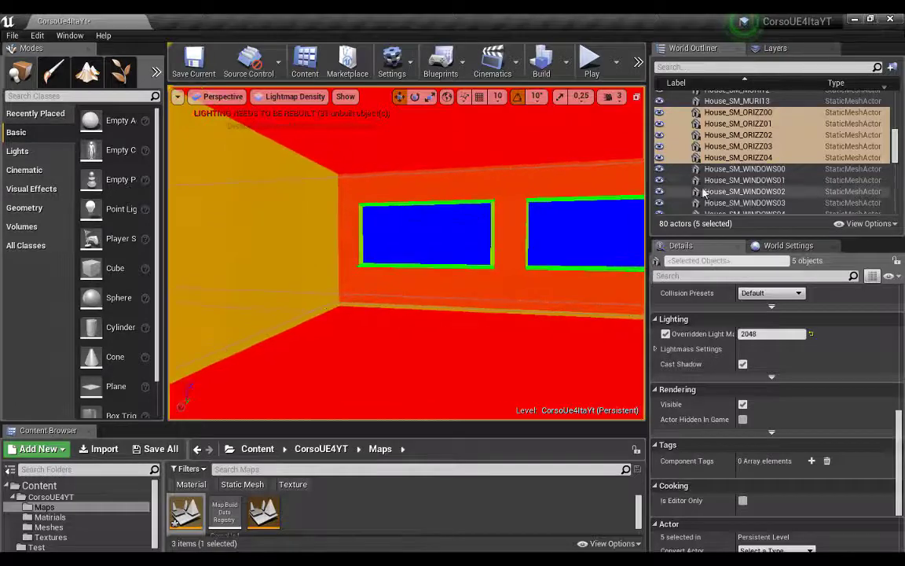
- Select the House_SM_WINDOWS actors in the Outliner and frame them in the viewport
click(747, 171)
scroll(767, 185, down, 3)
scroll(774, 192, down, 2)
scroll(776, 196, down, 2)
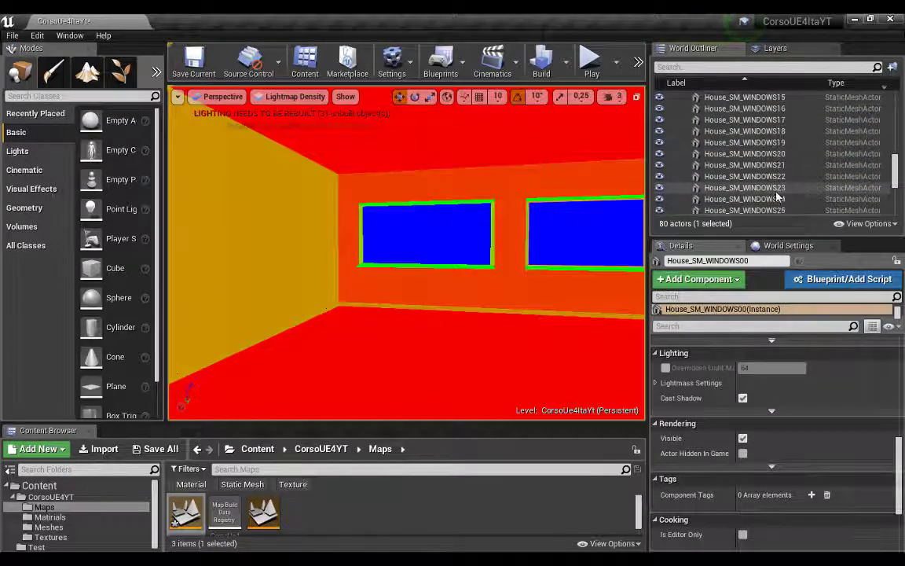
scroll(776, 197, down, 3)
scroll(781, 192, down, 3)
shift+click(762, 142)
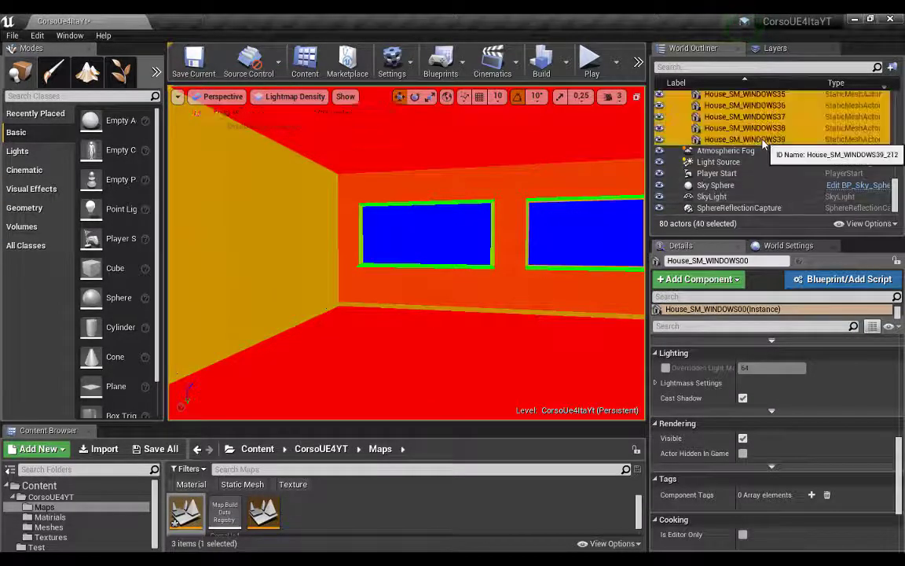
key(f)
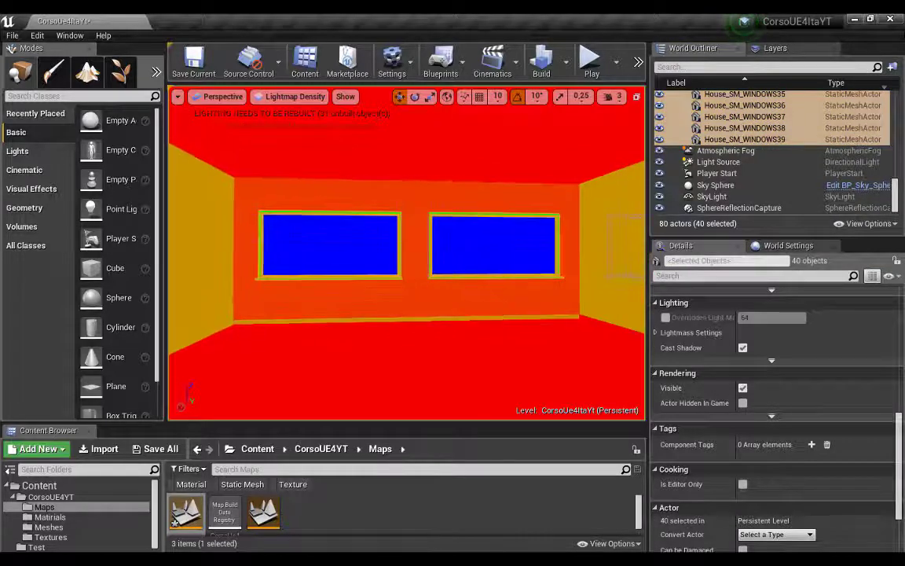
- Enable Overridden Light Map Res on the windows and set it to 256
click(665, 317)
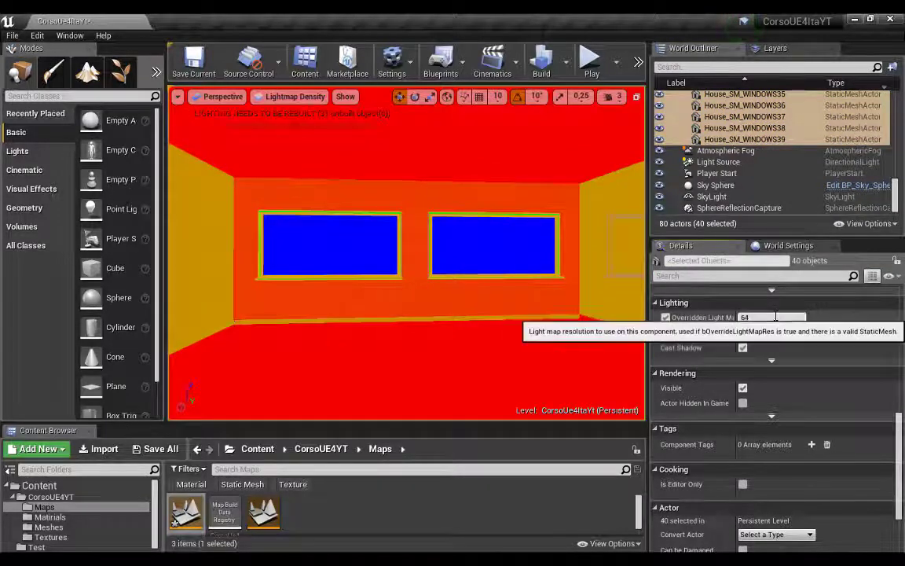
click(790, 318)
text(256)
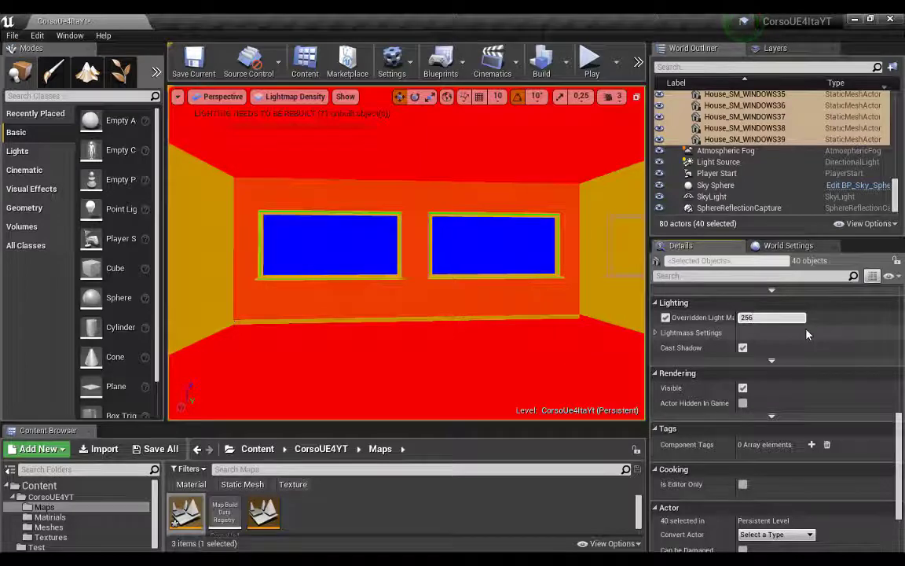
key(Return)
drag(377, 242, 354, 172)
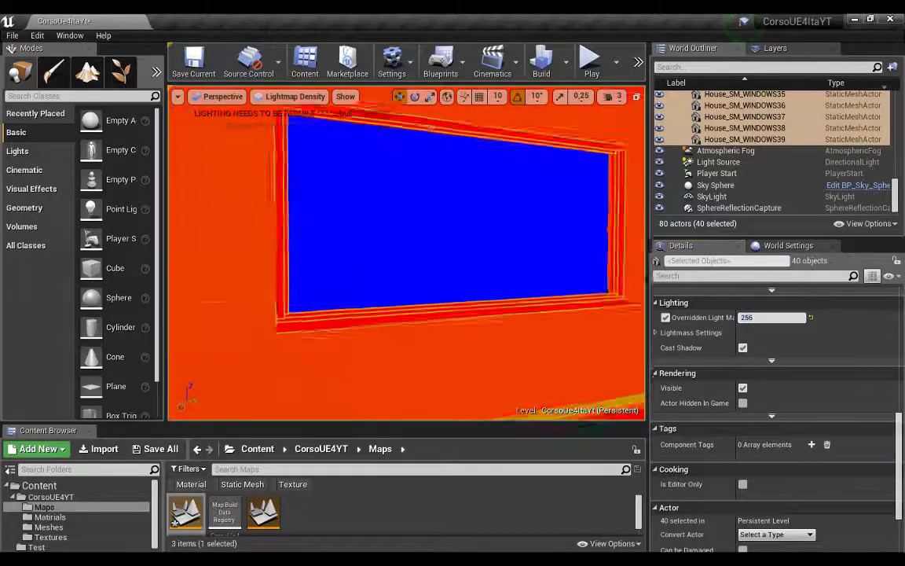
drag(404, 251, 405, 299)
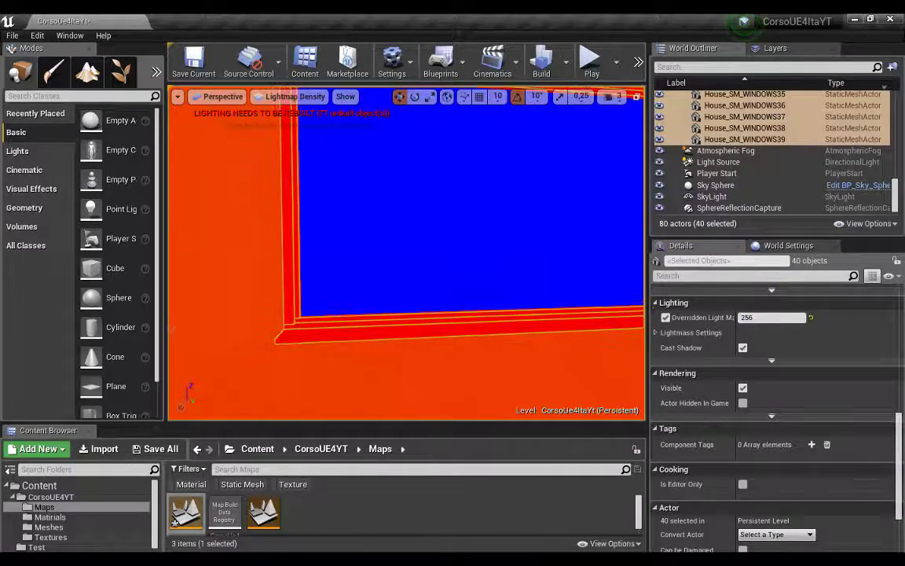
- Select WINDOWS23 and the right window and compare a 512 lightmap resolution on them
click(319, 246)
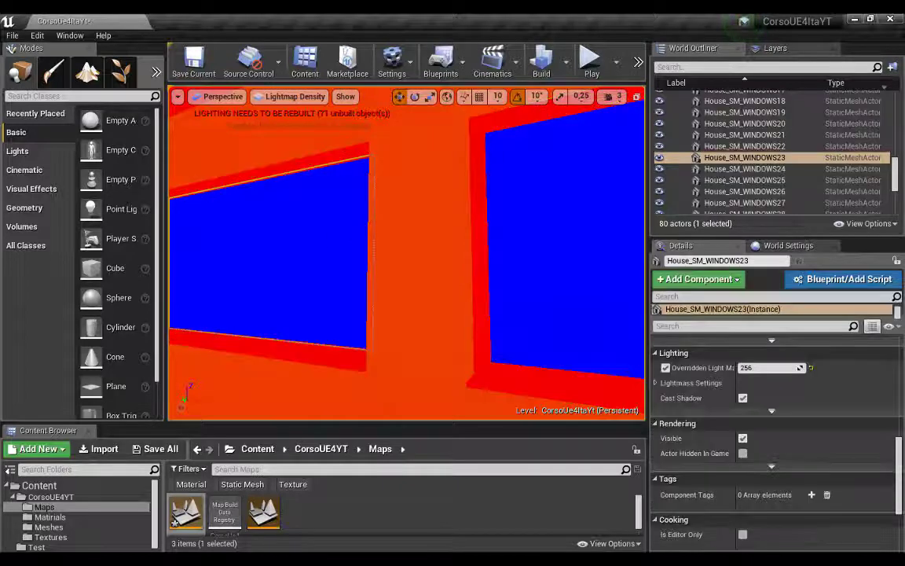
ctrl+click(560, 256)
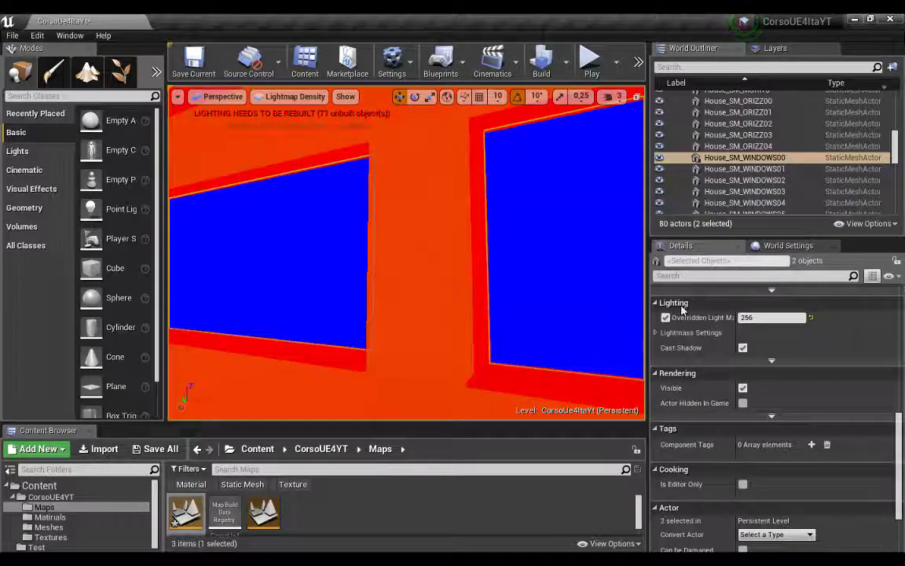
scroll(703, 373, down, 2)
scroll(704, 373, up, 2)
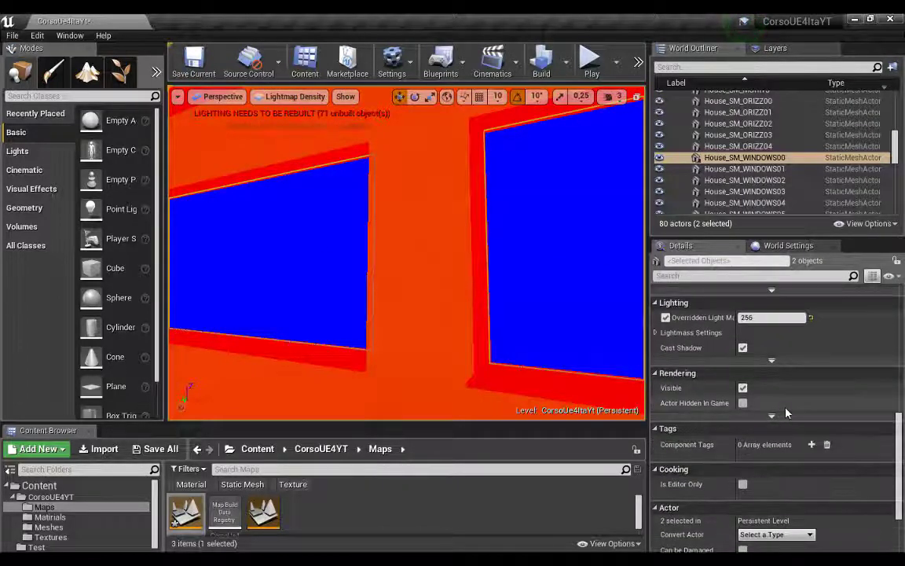
key(f)
click(771, 317)
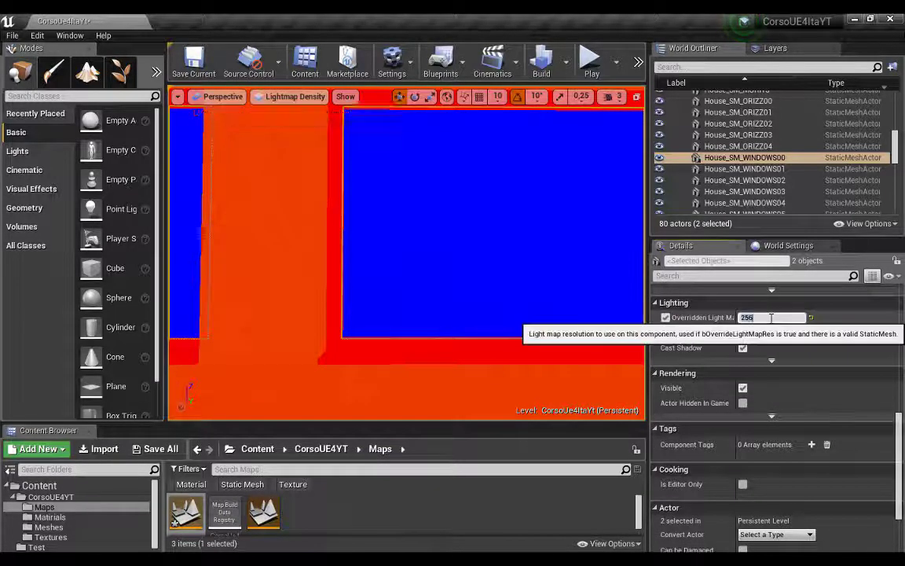
scroll(238, 281, down, 5)
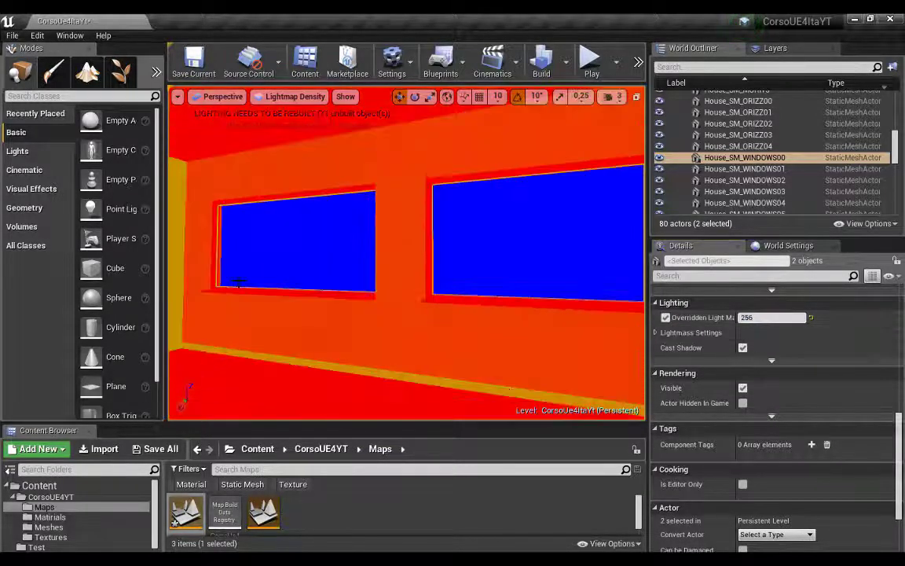
drag(257, 292, 457, 242)
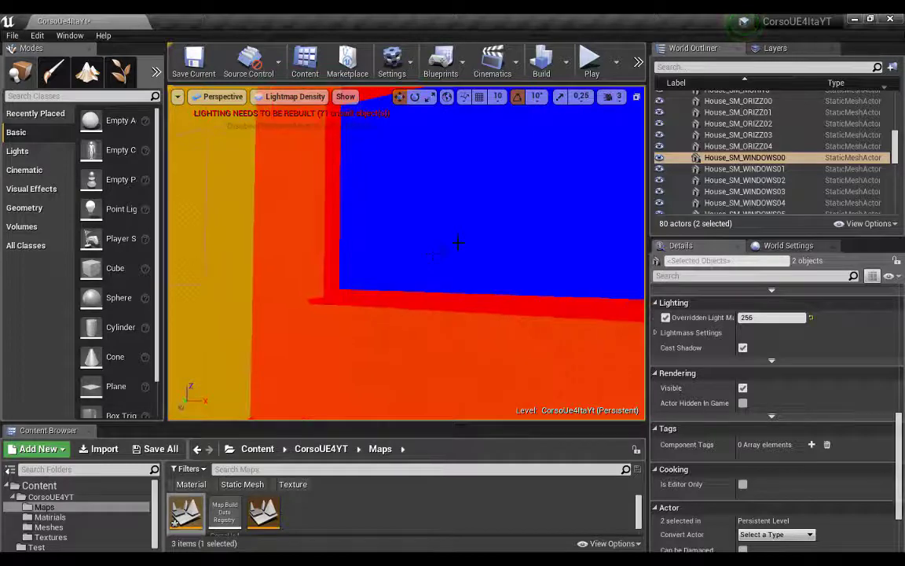
drag(437, 360, 479, 408)
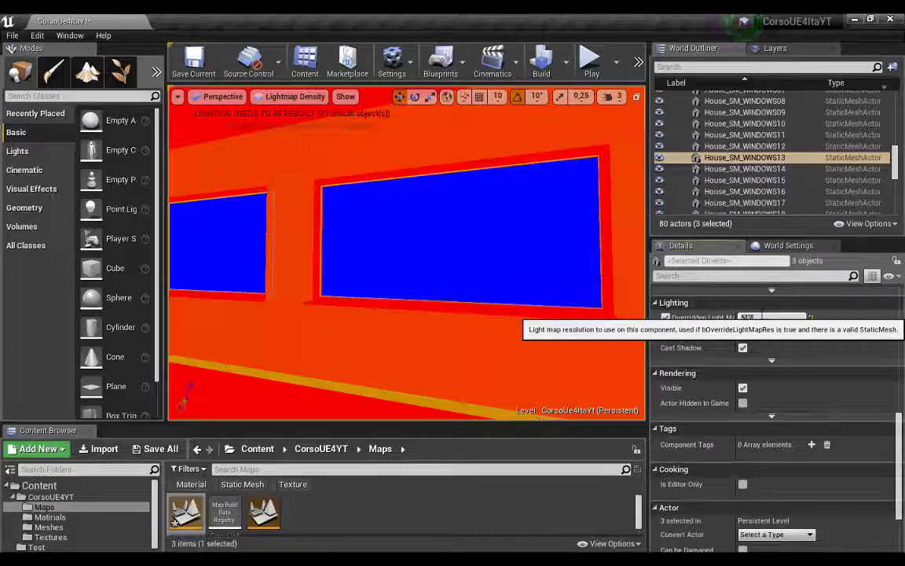
drag(369, 244, 400, 220)
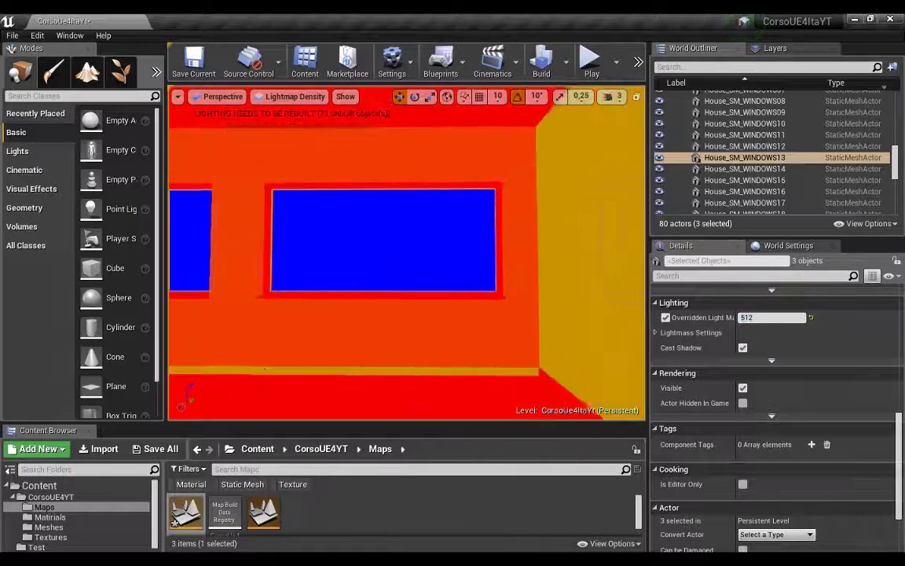
click(754, 319)
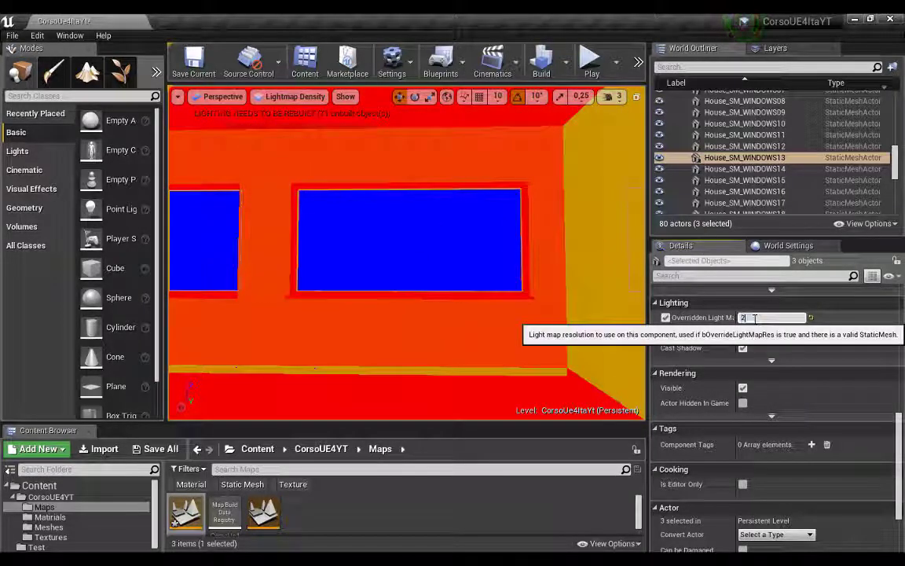
text(56)
mouse_move(478, 252)
mouse_down()
mouse_move(440, 260)
mouse_move(440, 235)
mouse_move(436, 250)
mouse_up()
- Select door Porta_Line002, enable its lightmap override and set the resolution to 256
click(436, 251)
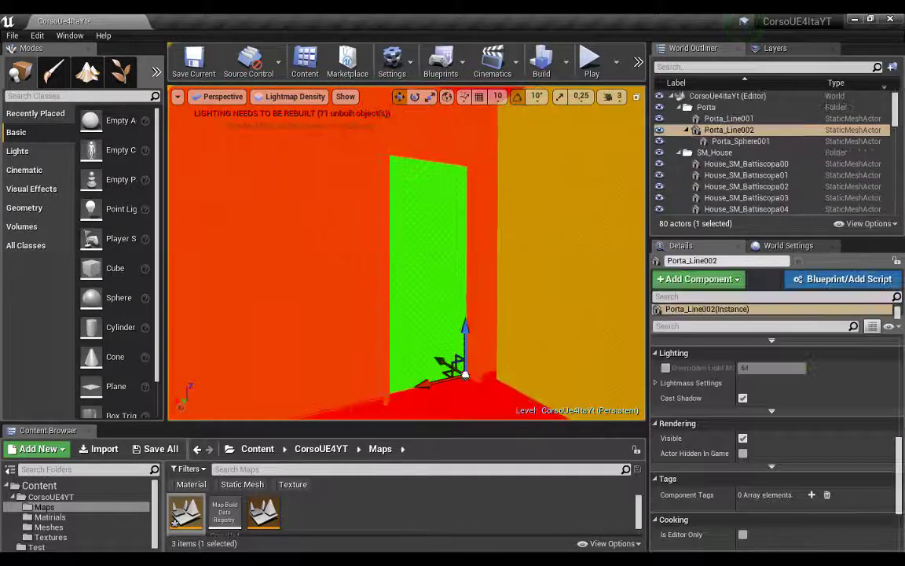
click(665, 369)
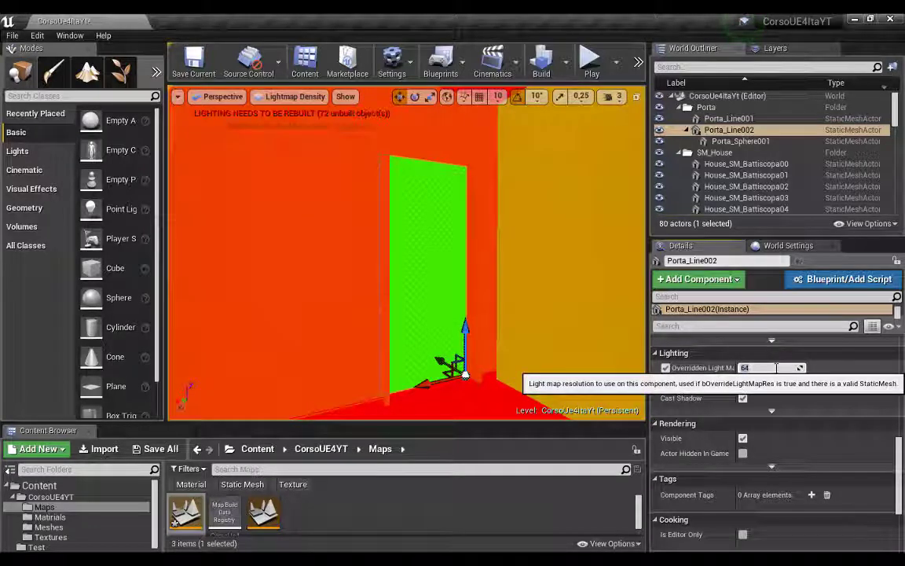
text(256)
key(Return)
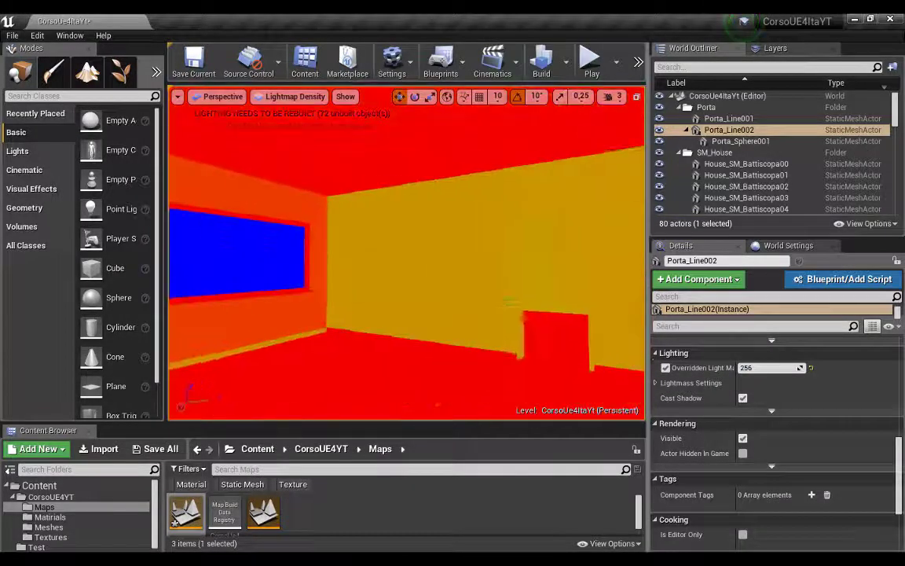
mouse_move(406, 254)
mouse_down()
mouse_move(406, 235)
mouse_move(494, 317)
mouse_up()
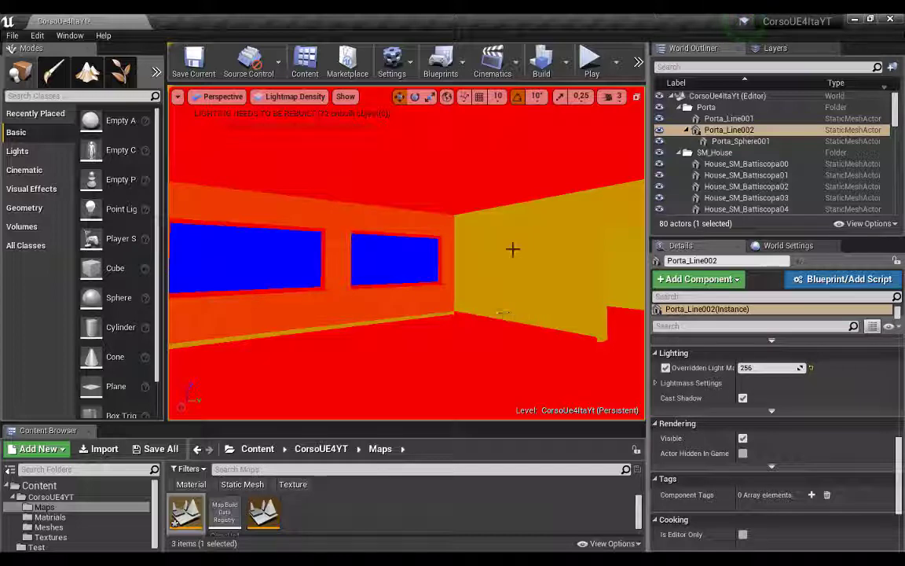
- Return the viewport to Lit mode and set Build lighting quality to Production
click(269, 96)
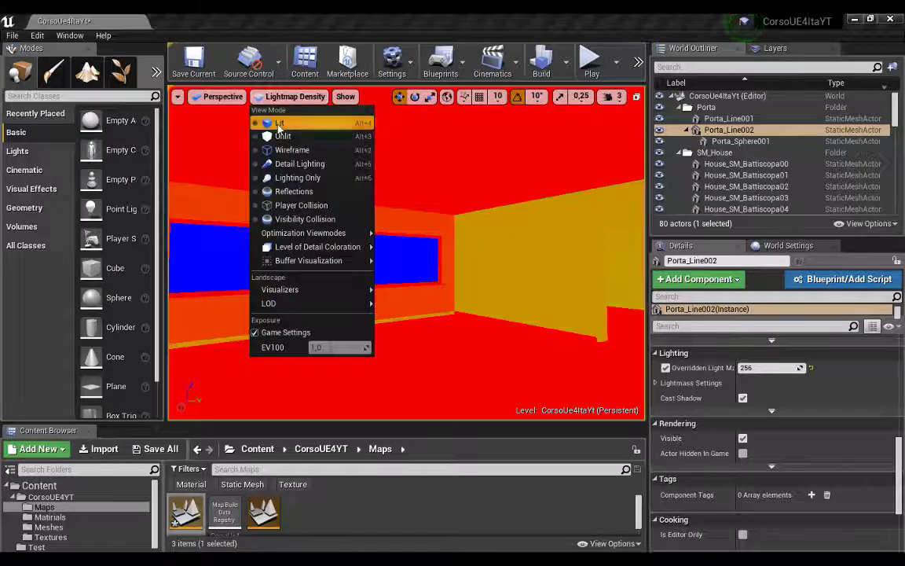
click(277, 123)
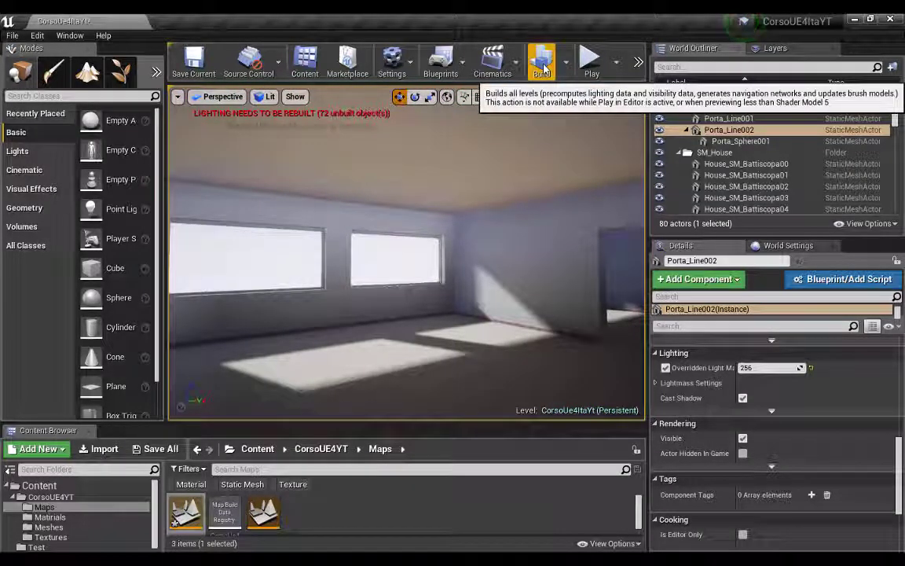
click(565, 62)
mouse_move(620, 112)
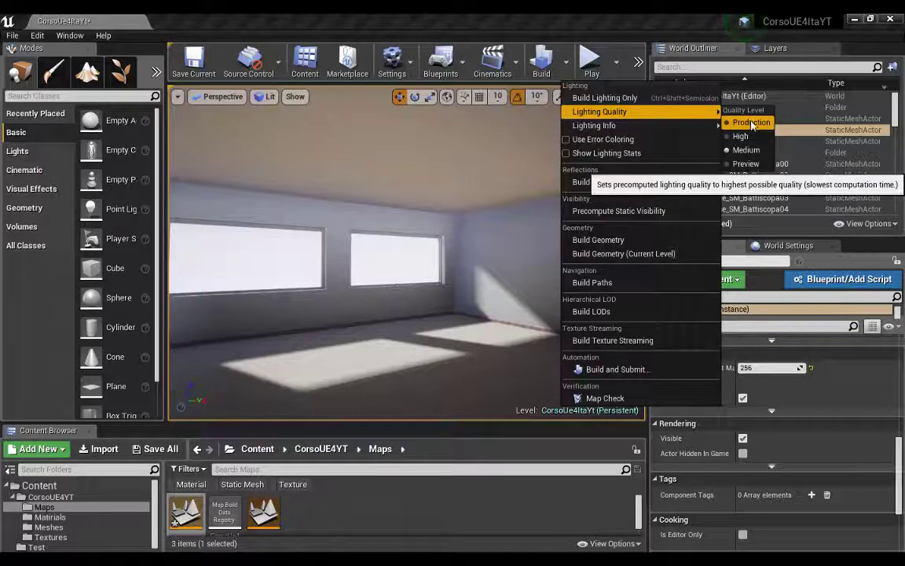
mouse_move(675, 125)
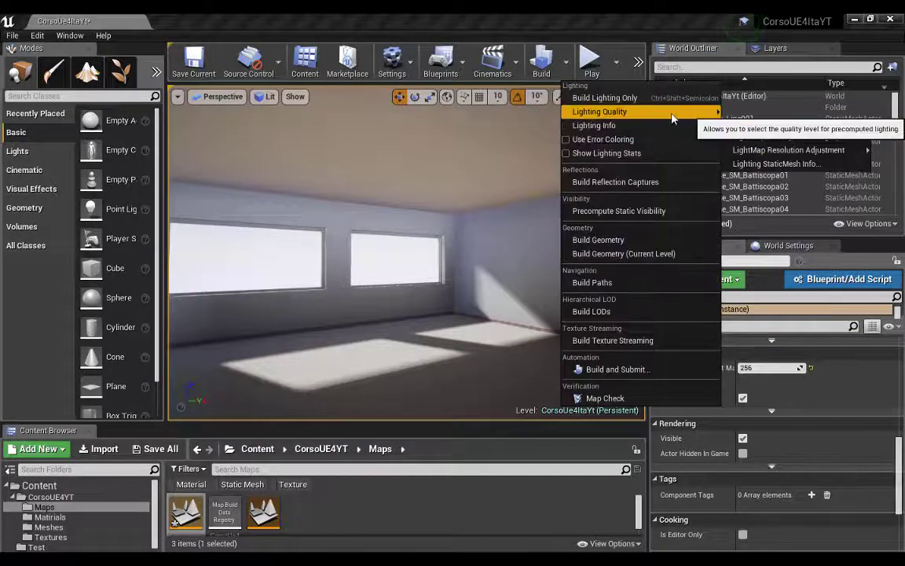
mouse_move(691, 111)
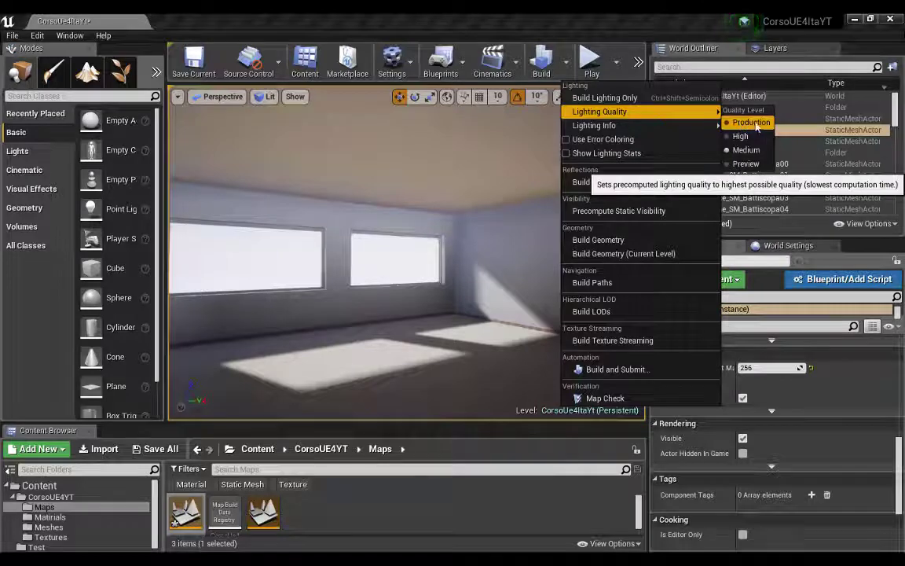
click(410, 20)
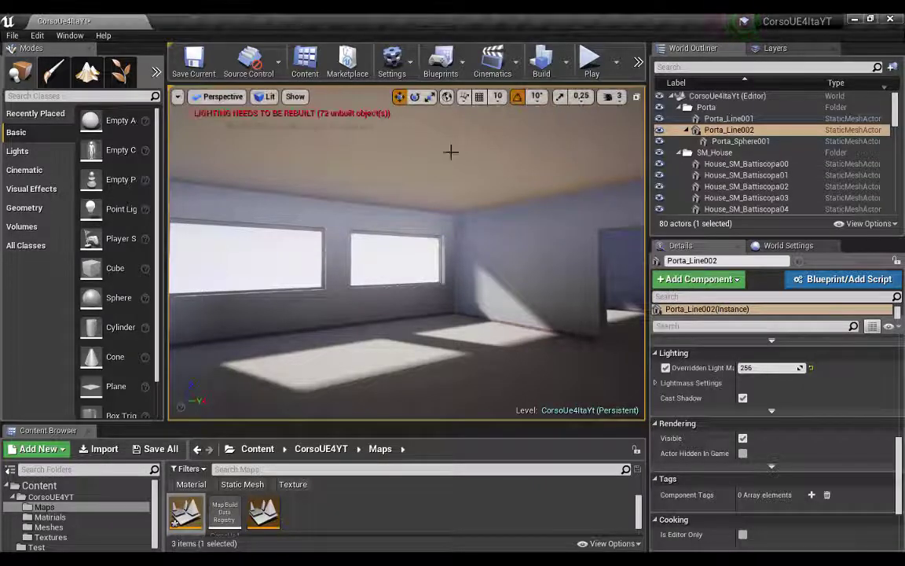
- Run Build from the toolbar to rebuild all levels, including lighting
click(541, 63)
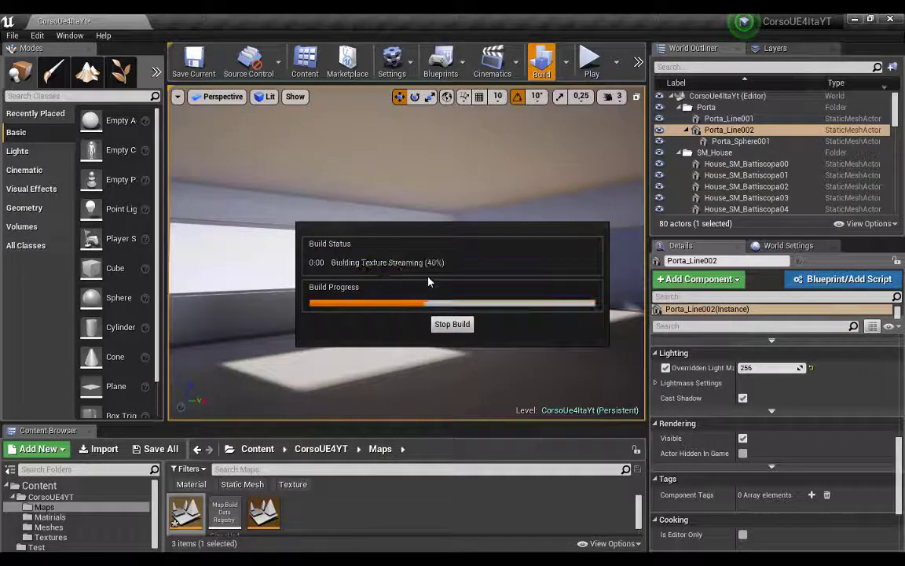